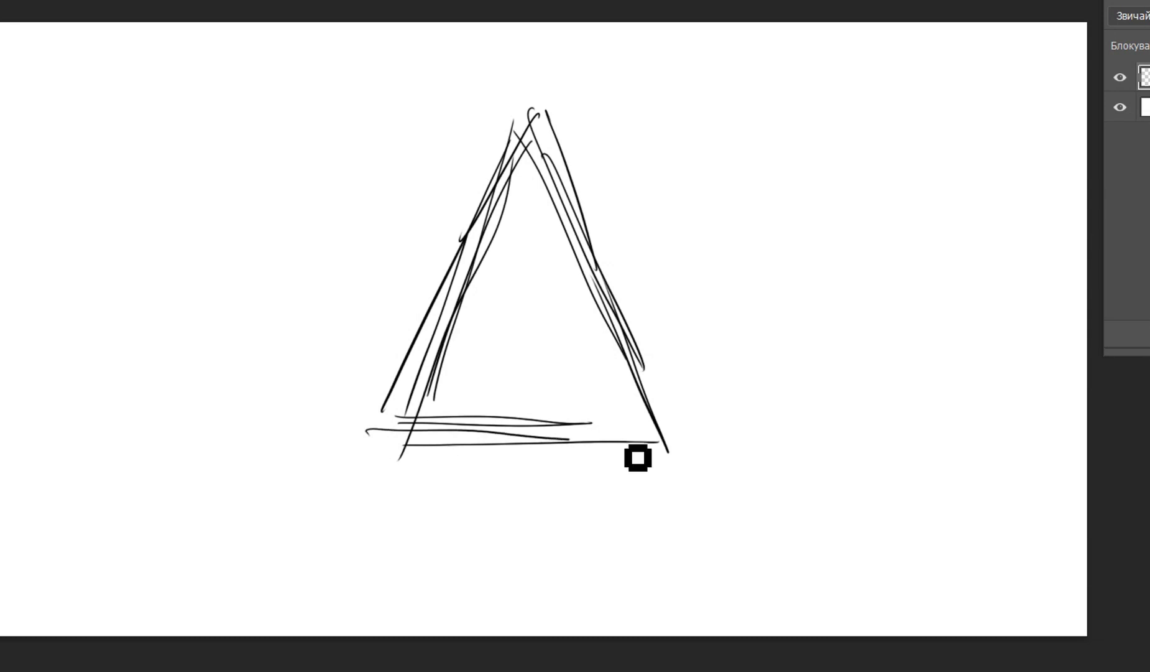
Draw a vertical centre line through the triangle, running from its peak to below its base.
{"action": "mouse_move", "coordinate": [525, 138]}
{"action": "left_mouse_down"}
{"action": "mouse_move", "coordinate": [539, 342]}
{"action": "mouse_move", "coordinate": [528, 413]}
{"action": "left_mouse_up"}
{"action": "left_click_drag", "start_coordinate": [526, 207], "coordinate": [534, 500]}
{"action": "left_click_drag", "start_coordinate": [531, 438], "coordinate": [531, 517]}
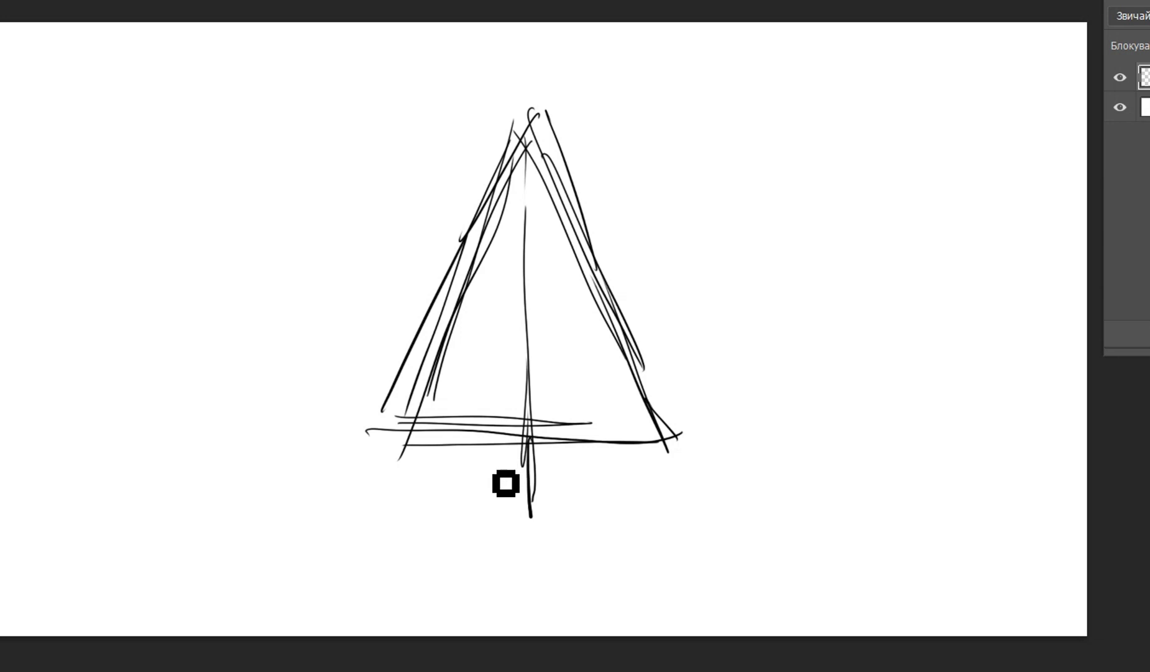
Sketch two short legs with rounded feet beneath the triangle, one on each side of the centre line.
{"action": "left_click_drag", "start_coordinate": [541, 457], "coordinate": [567, 483]}
{"action": "left_click_drag", "start_coordinate": [586, 447], "coordinate": [567, 499]}
{"action": "left_click_drag", "start_coordinate": [533, 449], "coordinate": [545, 489]}
{"action": "left_click_drag", "start_coordinate": [535, 453], "coordinate": [550, 490]}
{"action": "mouse_move", "coordinate": [593, 452]}
{"action": "left_mouse_down"}
{"action": "mouse_move", "coordinate": [595, 493]}
{"action": "mouse_move", "coordinate": [572, 499]}
{"action": "left_mouse_up"}
{"action": "left_click_drag", "start_coordinate": [531, 454], "coordinate": [538, 501]}
{"action": "mouse_move", "coordinate": [469, 441]}
{"action": "left_mouse_down"}
{"action": "mouse_move", "coordinate": [472, 469]}
{"action": "mouse_move", "coordinate": [485, 496]}
{"action": "left_mouse_up"}
{"action": "left_click_drag", "start_coordinate": [457, 447], "coordinate": [472, 489]}
{"action": "left_click_drag", "start_coordinate": [519, 454], "coordinate": [511, 496]}
{"action": "left_click_drag", "start_coordinate": [512, 460], "coordinate": [507, 495]}
{"action": "mouse_move", "coordinate": [466, 469]}
{"action": "left_mouse_down"}
{"action": "mouse_move", "coordinate": [485, 503]}
{"action": "mouse_move", "coordinate": [478, 532]}
{"action": "mouse_move", "coordinate": [537, 534]}
{"action": "mouse_move", "coordinate": [550, 521]}
{"action": "mouse_move", "coordinate": [600, 559]}
{"action": "mouse_move", "coordinate": [607, 535]}
{"action": "mouse_move", "coordinate": [591, 492]}
{"action": "mouse_move", "coordinate": [601, 513]}
{"action": "mouse_move", "coordinate": [573, 541]}
{"action": "left_mouse_up"}
{"action": "mouse_move", "coordinate": [489, 480]}
{"action": "left_mouse_down"}
{"action": "mouse_move", "coordinate": [497, 521]}
{"action": "mouse_move", "coordinate": [485, 561]}
{"action": "mouse_move", "coordinate": [526, 544]}
{"action": "mouse_move", "coordinate": [540, 465]}
{"action": "mouse_move", "coordinate": [524, 524]}
{"action": "left_mouse_up"}
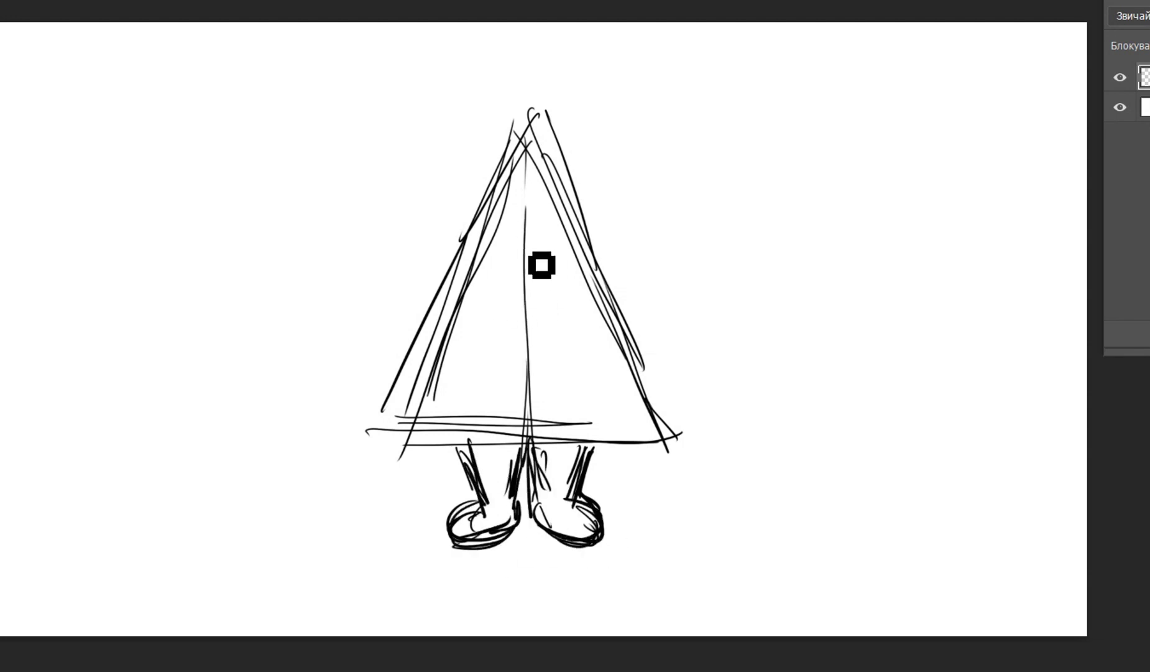
Sketch a rounded body contour over the triangle and a face with round eyes, thick eyebrows and a smiling mouth.
{"action": "mouse_move", "coordinate": [518, 198]}
{"action": "left_mouse_down"}
{"action": "mouse_move", "coordinate": [552, 168]}
{"action": "mouse_move", "coordinate": [567, 176]}
{"action": "mouse_move", "coordinate": [504, 185]}
{"action": "mouse_move", "coordinate": [583, 185]}
{"action": "mouse_move", "coordinate": [503, 208]}
{"action": "mouse_move", "coordinate": [503, 177]}
{"action": "mouse_move", "coordinate": [411, 411]}
{"action": "mouse_move", "coordinate": [407, 388]}
{"action": "mouse_move", "coordinate": [420, 421]}
{"action": "mouse_move", "coordinate": [483, 447]}
{"action": "mouse_move", "coordinate": [417, 427]}
{"action": "mouse_move", "coordinate": [639, 457]}
{"action": "left_mouse_up"}
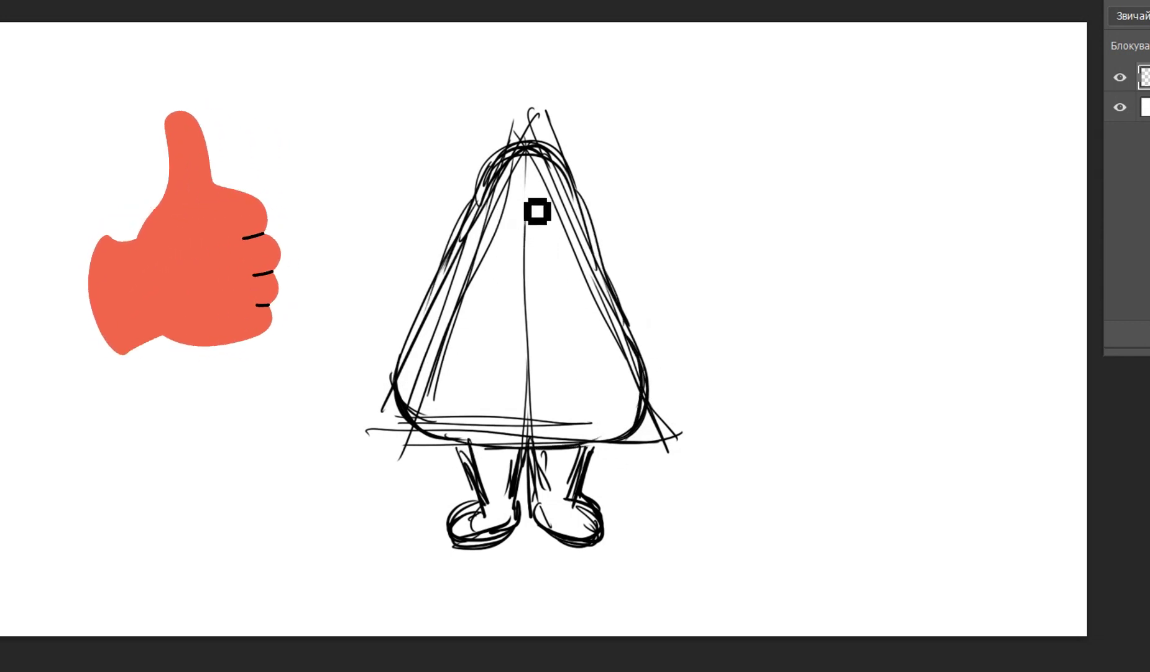
{"action": "mouse_move", "coordinate": [499, 227]}
{"action": "left_mouse_down"}
{"action": "mouse_move", "coordinate": [566, 236]}
{"action": "mouse_move", "coordinate": [564, 219]}
{"action": "mouse_move", "coordinate": [548, 237]}
{"action": "left_mouse_up"}
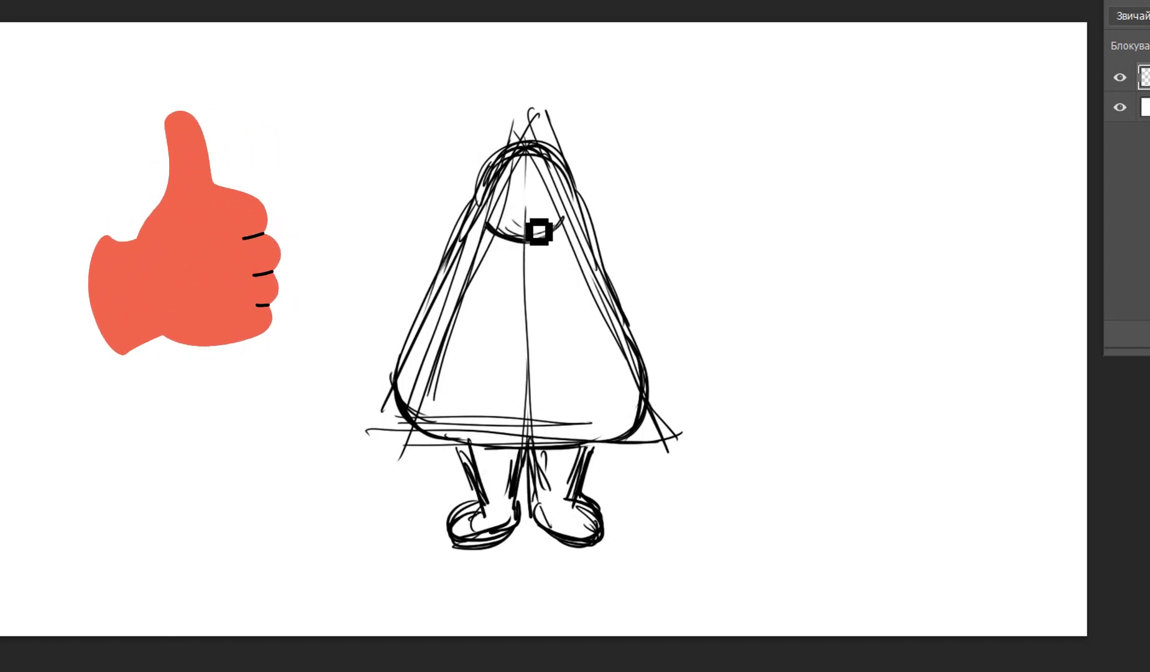
{"action": "mouse_move", "coordinate": [477, 216]}
{"action": "left_mouse_down"}
{"action": "mouse_move", "coordinate": [520, 240]}
{"action": "mouse_move", "coordinate": [570, 215]}
{"action": "left_mouse_up"}
{"action": "mouse_move", "coordinate": [480, 217]}
{"action": "left_mouse_down"}
{"action": "mouse_move", "coordinate": [540, 229]}
{"action": "mouse_move", "coordinate": [567, 217]}
{"action": "left_mouse_up"}
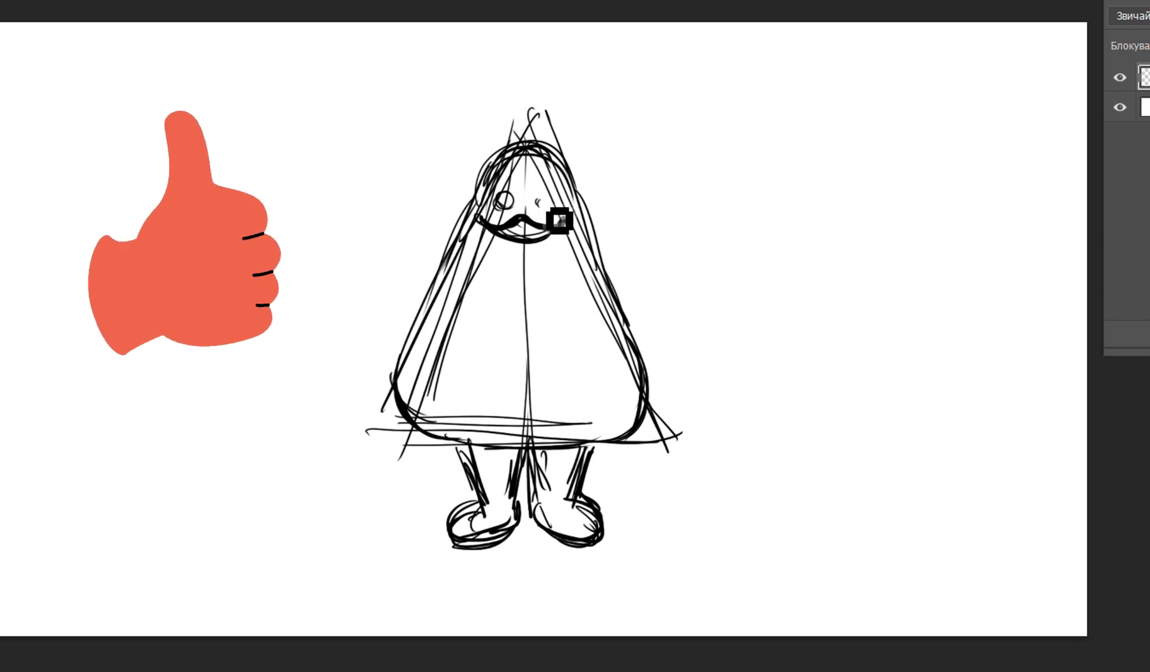
{"action": "mouse_move", "coordinate": [559, 206]}
{"action": "left_mouse_down"}
{"action": "mouse_move", "coordinate": [509, 219]}
{"action": "mouse_move", "coordinate": [568, 216]}
{"action": "mouse_move", "coordinate": [532, 205]}
{"action": "mouse_move", "coordinate": [528, 191]}
{"action": "mouse_move", "coordinate": [552, 192]}
{"action": "mouse_move", "coordinate": [562, 198]}
{"action": "mouse_move", "coordinate": [528, 191]}
{"action": "left_mouse_up"}
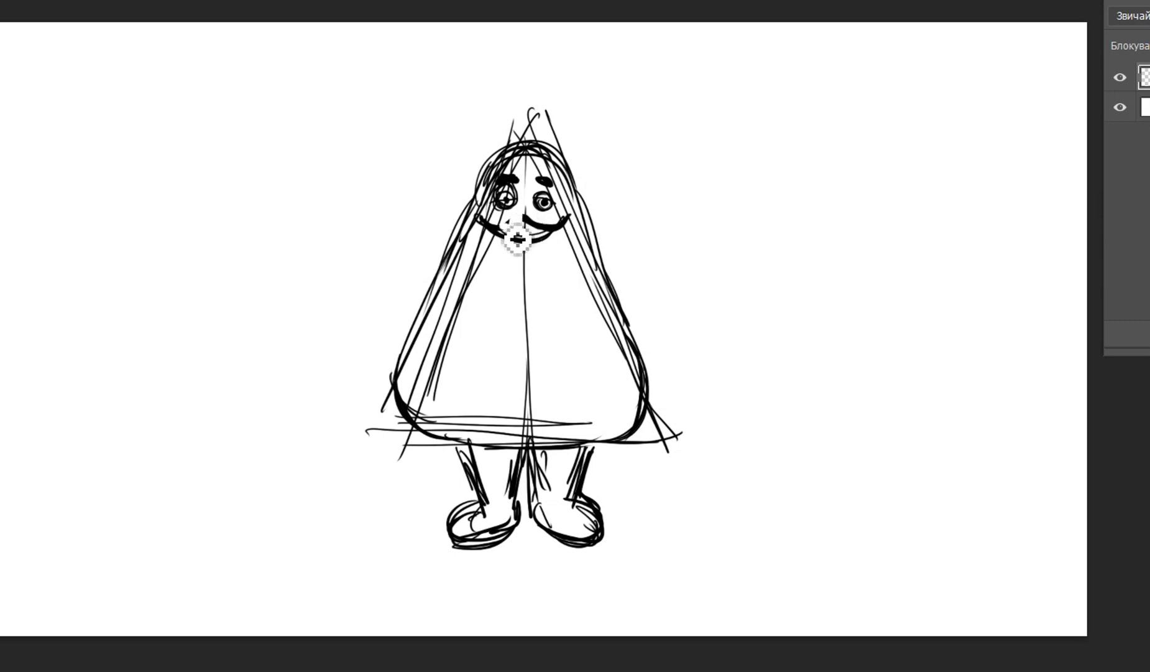
{"action": "mouse_move", "coordinate": [509, 250]}
{"action": "left_mouse_down"}
{"action": "mouse_move", "coordinate": [598, 238]}
{"action": "mouse_move", "coordinate": [536, 232]}
{"action": "mouse_move", "coordinate": [510, 248]}
{"action": "mouse_move", "coordinate": [493, 232]}
{"action": "mouse_move", "coordinate": [532, 240]}
{"action": "mouse_move", "coordinate": [533, 227]}
{"action": "mouse_move", "coordinate": [478, 223]}
{"action": "mouse_move", "coordinate": [464, 257]}
{"action": "left_mouse_up"}
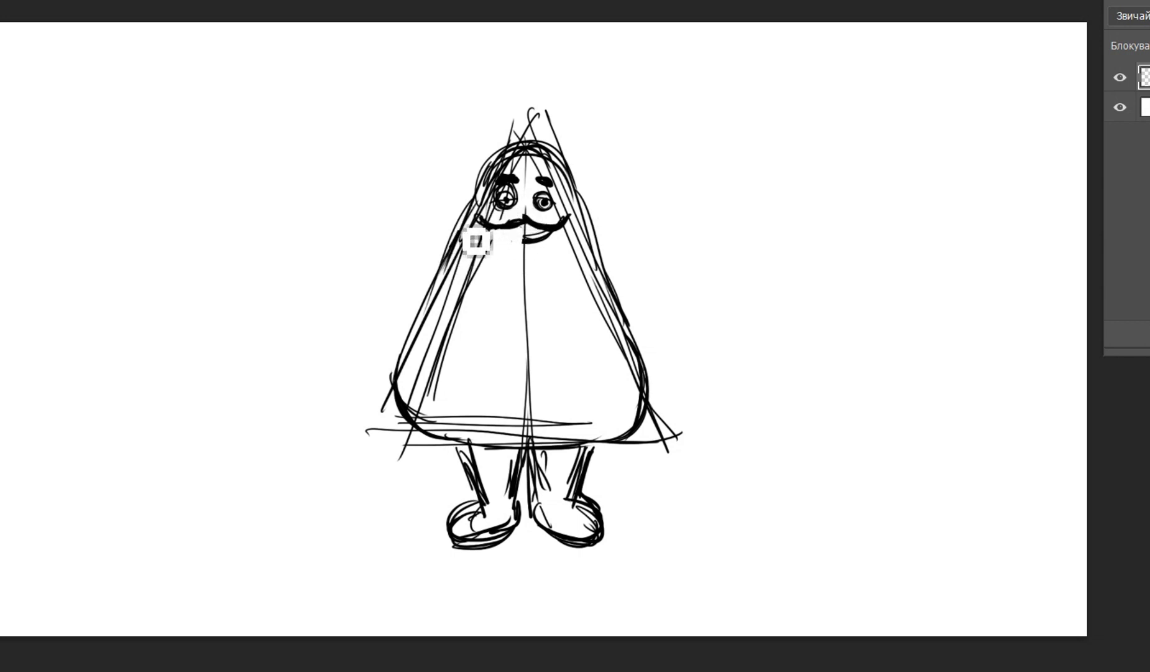
Sketch two arms on the character's left-hand side of the drawing, one raised and one bent, each holding a cup.
{"action": "mouse_move", "coordinate": [470, 254]}
{"action": "left_mouse_down"}
{"action": "mouse_move", "coordinate": [411, 219]}
{"action": "mouse_move", "coordinate": [396, 232]}
{"action": "mouse_move", "coordinate": [465, 317]}
{"action": "mouse_move", "coordinate": [440, 307]}
{"action": "mouse_move", "coordinate": [413, 335]}
{"action": "mouse_move", "coordinate": [470, 358]}
{"action": "mouse_move", "coordinate": [478, 366]}
{"action": "mouse_move", "coordinate": [458, 383]}
{"action": "mouse_move", "coordinate": [482, 389]}
{"action": "mouse_move", "coordinate": [457, 349]}
{"action": "mouse_move", "coordinate": [455, 316]}
{"action": "mouse_move", "coordinate": [486, 339]}
{"action": "mouse_move", "coordinate": [466, 357]}
{"action": "mouse_move", "coordinate": [438, 333]}
{"action": "mouse_move", "coordinate": [448, 351]}
{"action": "mouse_move", "coordinate": [463, 344]}
{"action": "mouse_move", "coordinate": [449, 321]}
{"action": "mouse_move", "coordinate": [437, 324]}
{"action": "mouse_move", "coordinate": [452, 333]}
{"action": "mouse_move", "coordinate": [447, 307]}
{"action": "mouse_move", "coordinate": [415, 362]}
{"action": "left_mouse_up"}
{"action": "left_click_drag", "start_coordinate": [472, 391], "coordinate": [482, 354]}
{"action": "key", "text": "e"}
{"action": "mouse_move", "coordinate": [419, 236]}
{"action": "left_mouse_down"}
{"action": "mouse_move", "coordinate": [437, 212]}
{"action": "mouse_move", "coordinate": [407, 215]}
{"action": "mouse_move", "coordinate": [444, 213]}
{"action": "mouse_move", "coordinate": [400, 219]}
{"action": "mouse_move", "coordinate": [410, 247]}
{"action": "mouse_move", "coordinate": [395, 235]}
{"action": "mouse_move", "coordinate": [402, 256]}
{"action": "mouse_move", "coordinate": [470, 248]}
{"action": "left_mouse_up"}
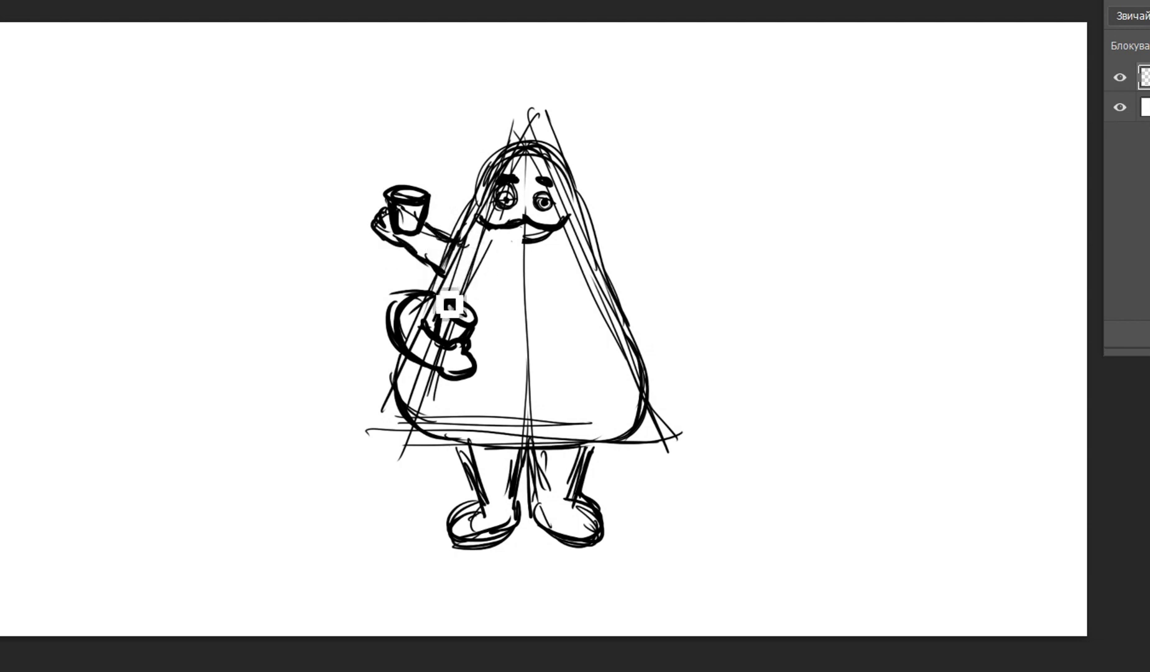
Draw a wavy dividing line down the middle of the character and a raised waving arm on the opposite side.
{"action": "mouse_move", "coordinate": [520, 96]}
{"action": "left_mouse_down"}
{"action": "mouse_move", "coordinate": [548, 171]}
{"action": "mouse_move", "coordinate": [523, 391]}
{"action": "mouse_move", "coordinate": [534, 512]}
{"action": "mouse_move", "coordinate": [558, 604]}
{"action": "left_mouse_up"}
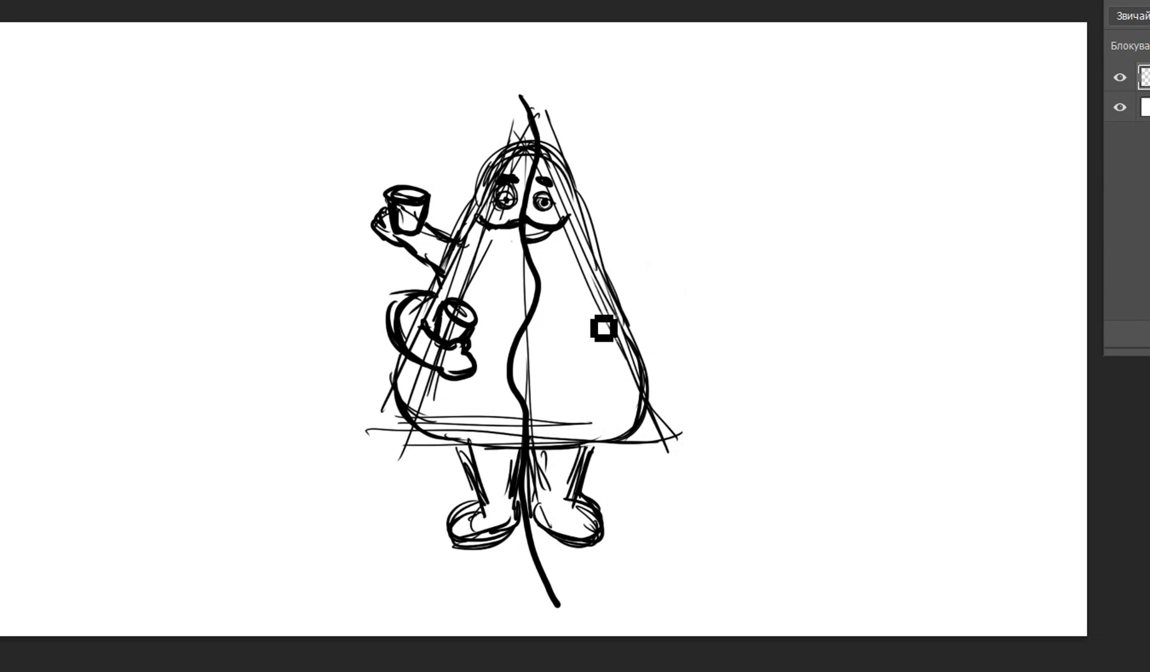
{"action": "left_click_drag", "start_coordinate": [579, 278], "coordinate": [610, 258]}
{"action": "mouse_move", "coordinate": [588, 314]}
{"action": "left_mouse_down"}
{"action": "mouse_move", "coordinate": [637, 239]}
{"action": "mouse_move", "coordinate": [623, 255]}
{"action": "mouse_move", "coordinate": [657, 236]}
{"action": "mouse_move", "coordinate": [664, 273]}
{"action": "mouse_move", "coordinate": [648, 274]}
{"action": "mouse_move", "coordinate": [620, 289]}
{"action": "left_mouse_up"}
{"action": "mouse_move", "coordinate": [627, 238]}
{"action": "left_mouse_down"}
{"action": "mouse_move", "coordinate": [643, 223]}
{"action": "mouse_move", "coordinate": [655, 242]}
{"action": "mouse_move", "coordinate": [638, 263]}
{"action": "mouse_move", "coordinate": [662, 241]}
{"action": "mouse_move", "coordinate": [665, 253]}
{"action": "left_mouse_up"}
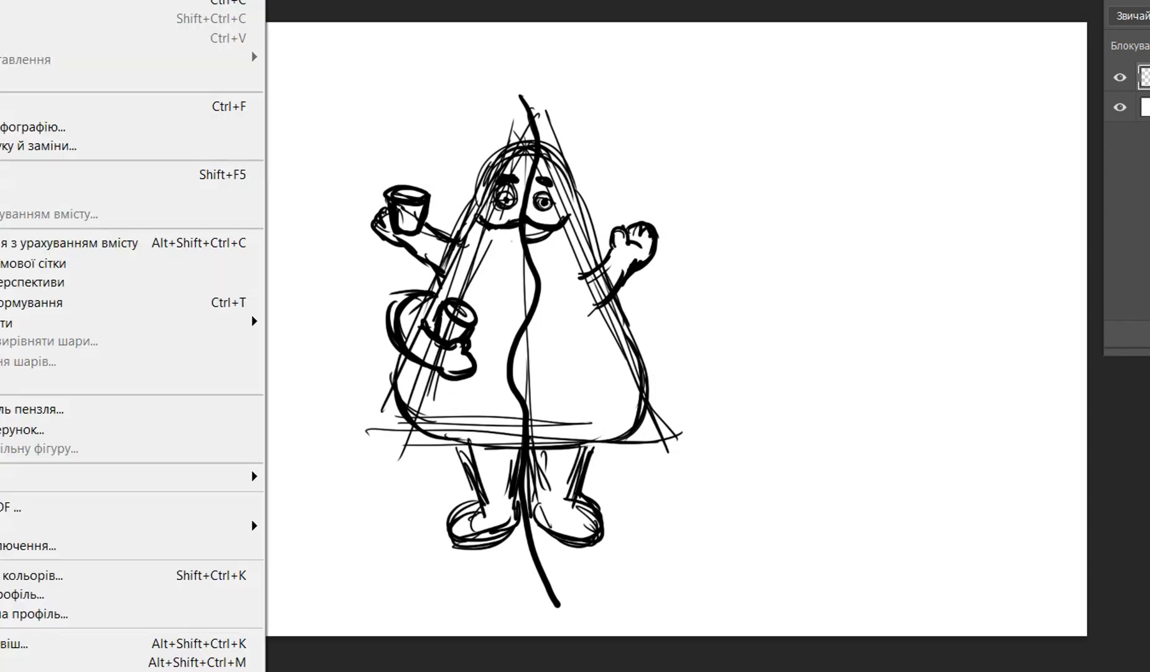
Enlarge the whole character sketch with Free Transform so it nearly fills the canvas height.
{"action": "left_click", "coordinate": [25, 303]}
{"action": "mouse_move", "coordinate": [694, 111]}
{"action": "left_mouse_down"}
{"action": "mouse_move", "coordinate": [819, 43]}
{"action": "mouse_move", "coordinate": [681, 187]}
{"action": "mouse_move", "coordinate": [732, 56]}
{"action": "mouse_move", "coordinate": [776, 48]}
{"action": "left_mouse_up"}
{"action": "left_click_drag", "start_coordinate": [682, 133], "coordinate": [681, 140]}
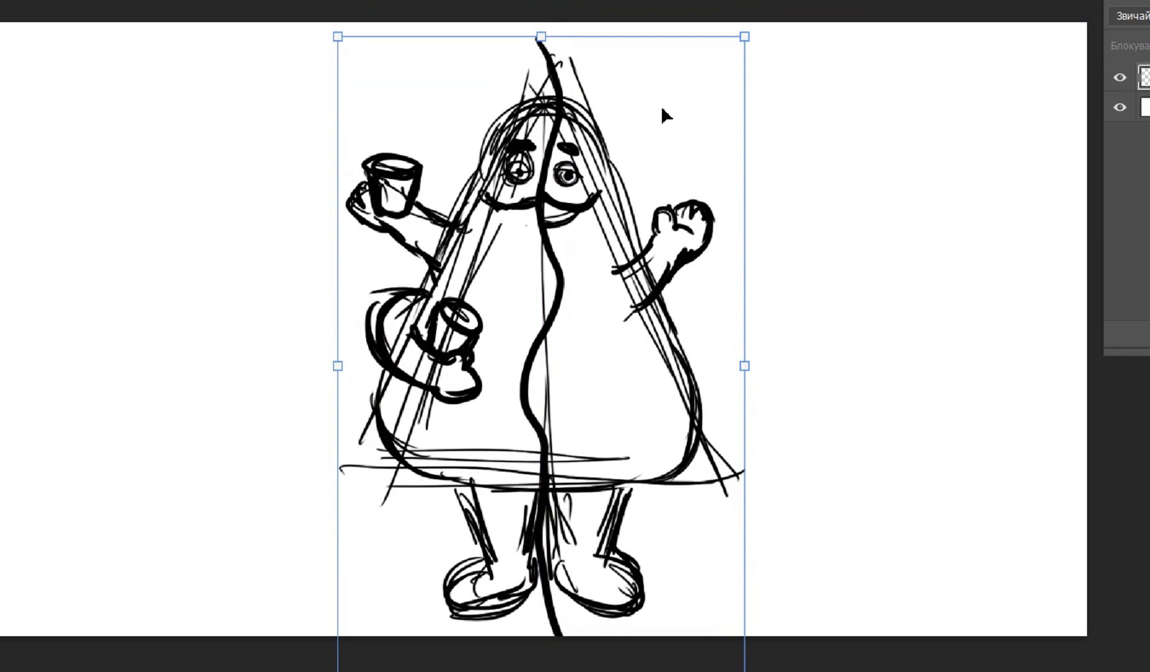
{"action": "key", "text": "Return"}
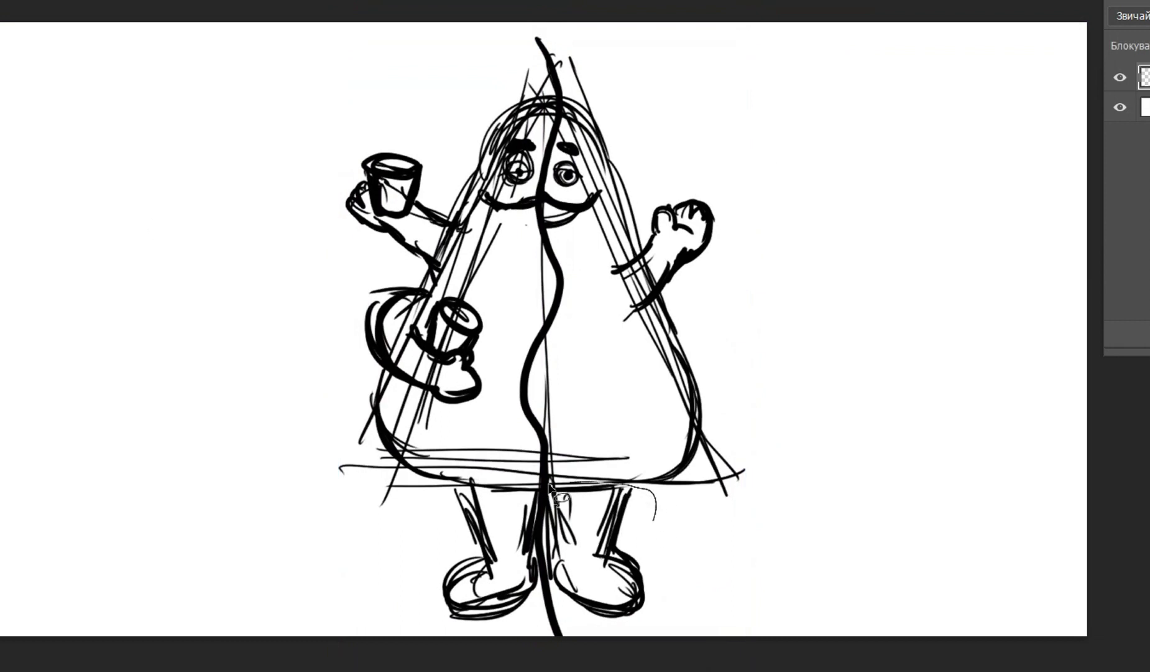
Lasso the legs and feet, scale them down with Free Transform so they fit on the canvas, and deselect.
{"action": "mouse_move", "coordinate": [418, 611]}
{"action": "left_mouse_down"}
{"action": "mouse_move", "coordinate": [689, 558]}
{"action": "mouse_move", "coordinate": [660, 480]}
{"action": "mouse_move", "coordinate": [655, 506]}
{"action": "left_mouse_up"}
{"action": "left_click", "coordinate": [39, 3]}
{"action": "left_click", "coordinate": [46, 310]}
{"action": "left_click_drag", "start_coordinate": [609, 548], "coordinate": [632, 529]}
{"action": "key", "text": "Return"}
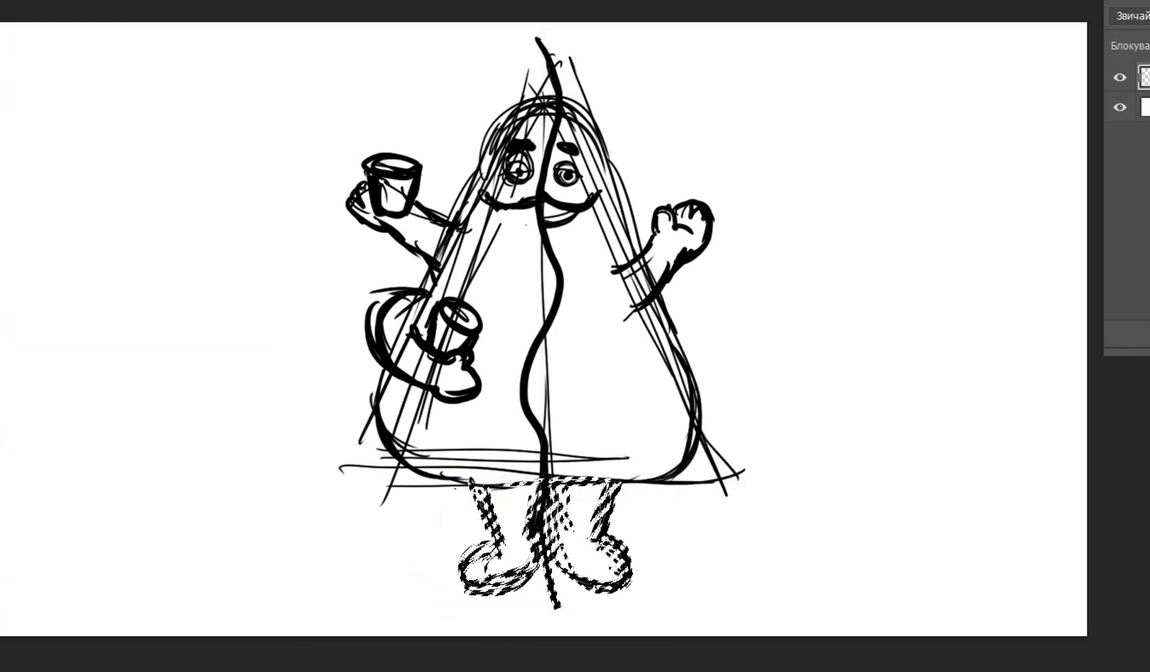
{"action": "left_click", "coordinate": [151, 1]}
{"action": "left_click", "coordinate": [171, 1]}
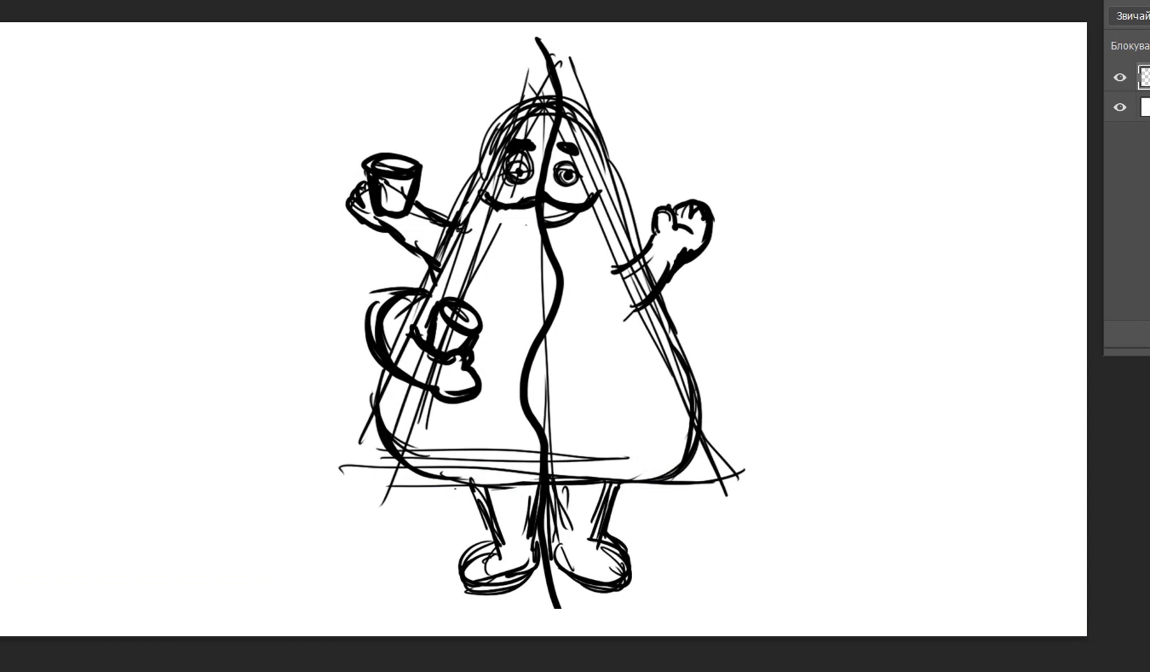
Fade the sketch layer to 40% opacity and set the foreground colour to dark red 8f041b.
{"action": "key", "text": "4"}
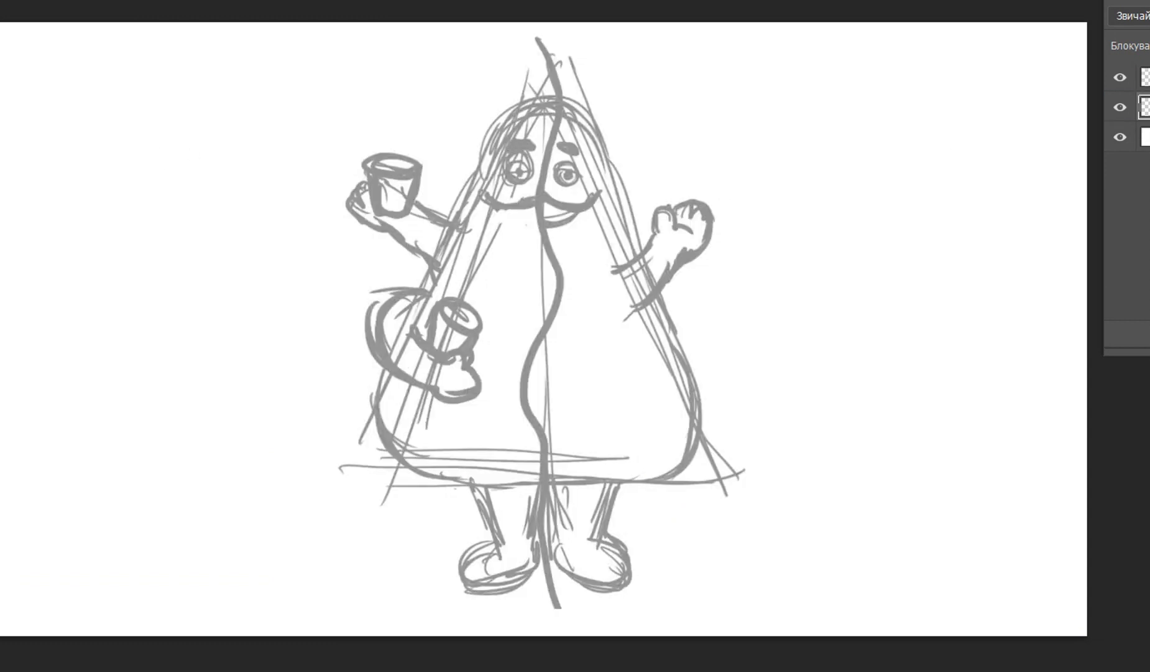
{"action": "left_click", "coordinate": [1, 404]}
{"action": "mouse_move", "coordinate": [1077, 446]}
{"action": "left_mouse_down"}
{"action": "mouse_move", "coordinate": [1085, 427]}
{"action": "mouse_move", "coordinate": [1082, 440]}
{"action": "left_mouse_up"}
{"action": "left_click", "coordinate": [1074, 185]}
{"action": "mouse_move", "coordinate": [1025, 239]}
{"action": "left_mouse_down"}
{"action": "mouse_move", "coordinate": [1012, 193]}
{"action": "mouse_move", "coordinate": [1032, 194]}
{"action": "left_mouse_up"}
{"action": "left_click", "coordinate": [1076, 445]}
{"action": "left_click", "coordinate": [1019, 257]}
{"action": "left_click_drag", "start_coordinate": [1078, 452], "coordinate": [1078, 185]}
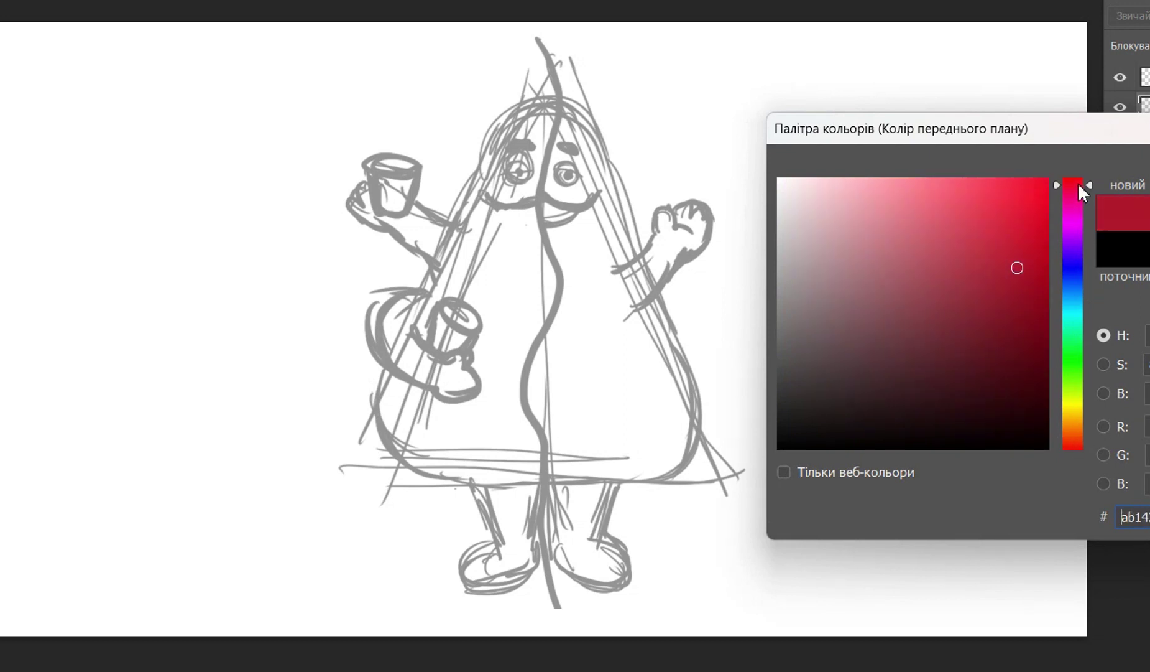
{"action": "left_click", "coordinate": [1010, 279]}
{"action": "left_click", "coordinate": [1044, 299]}
{"action": "key", "text": "Return"}
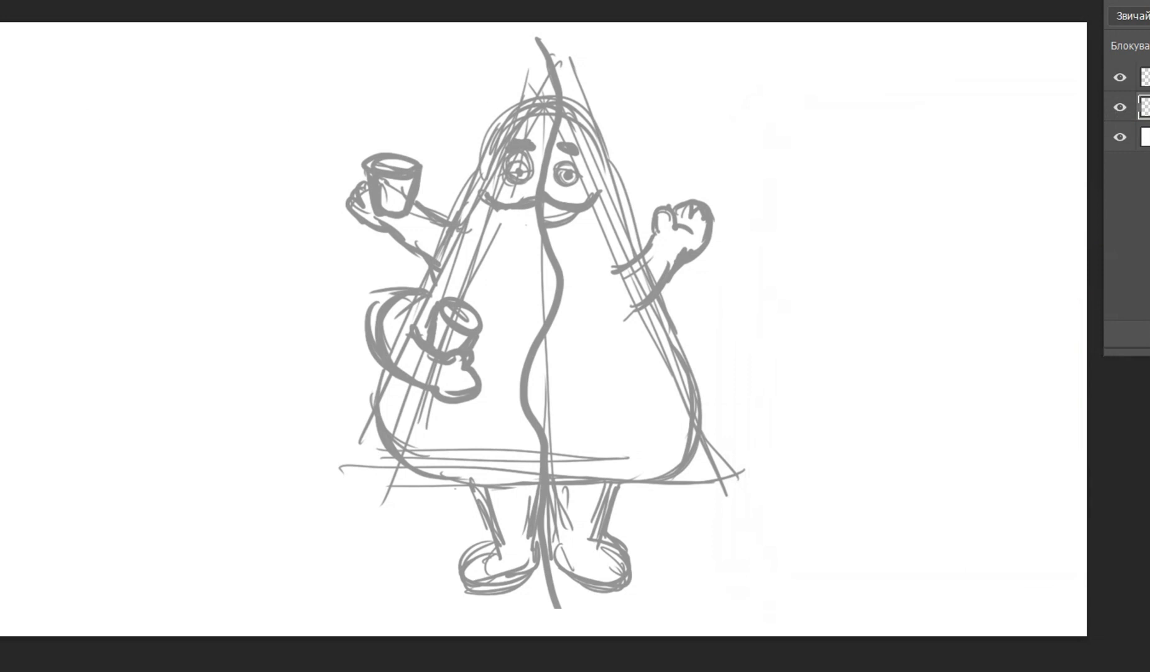
Paint a thick dark red wavy divider over the sketched dividing line on the empty layer above the sketch.
{"action": "right_click", "coordinate": [37, 37]}
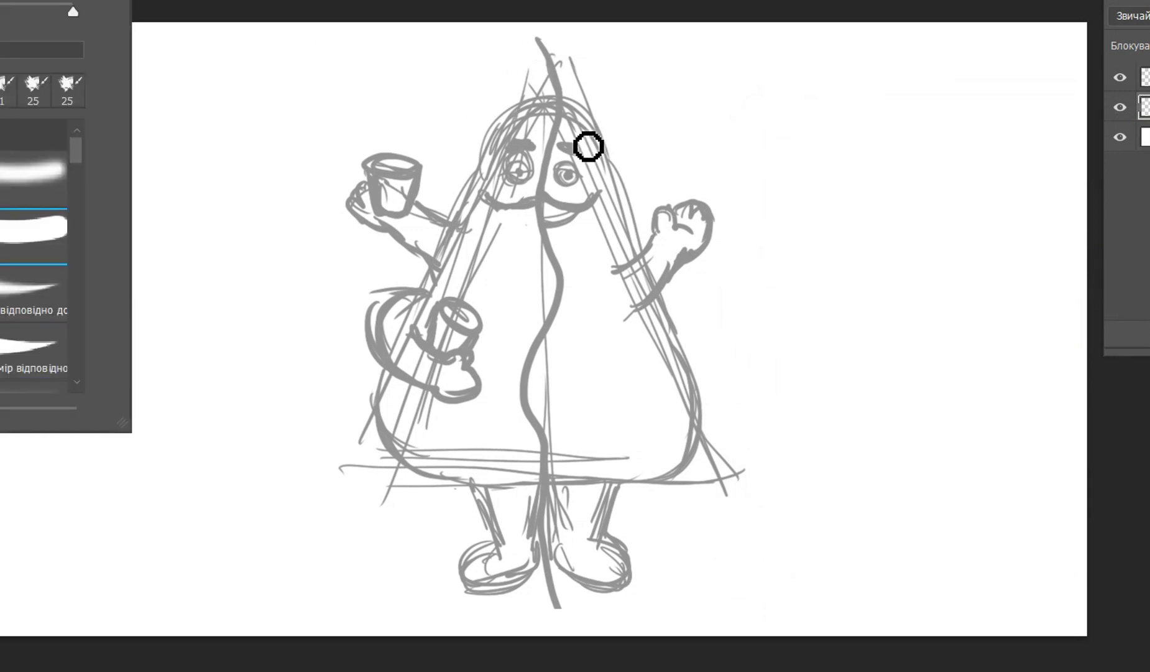
{"action": "left_click_drag", "start_coordinate": [529, 41], "coordinate": [545, 45]}
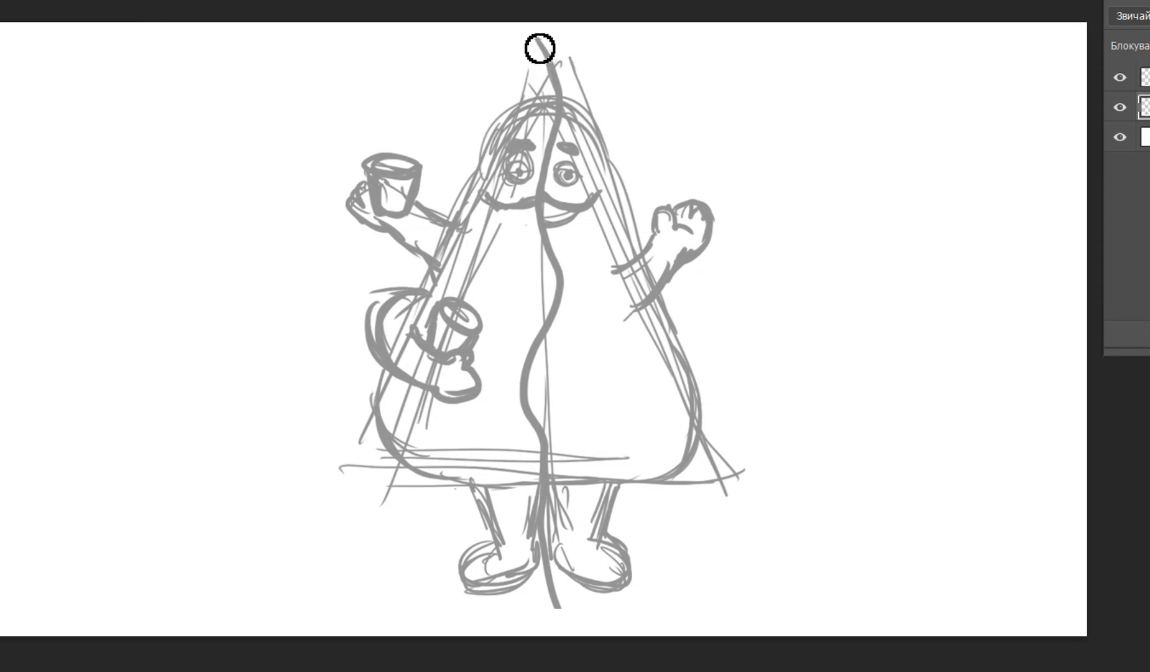
{"action": "key", "text": "ctrl+z"}
{"action": "left_click", "coordinate": [1146, 78]}
{"action": "mouse_move", "coordinate": [532, 34]}
{"action": "left_mouse_down"}
{"action": "mouse_move", "coordinate": [568, 87]}
{"action": "mouse_move", "coordinate": [539, 206]}
{"action": "mouse_move", "coordinate": [567, 320]}
{"action": "mouse_move", "coordinate": [539, 429]}
{"action": "mouse_move", "coordinate": [544, 615]}
{"action": "left_mouse_up"}
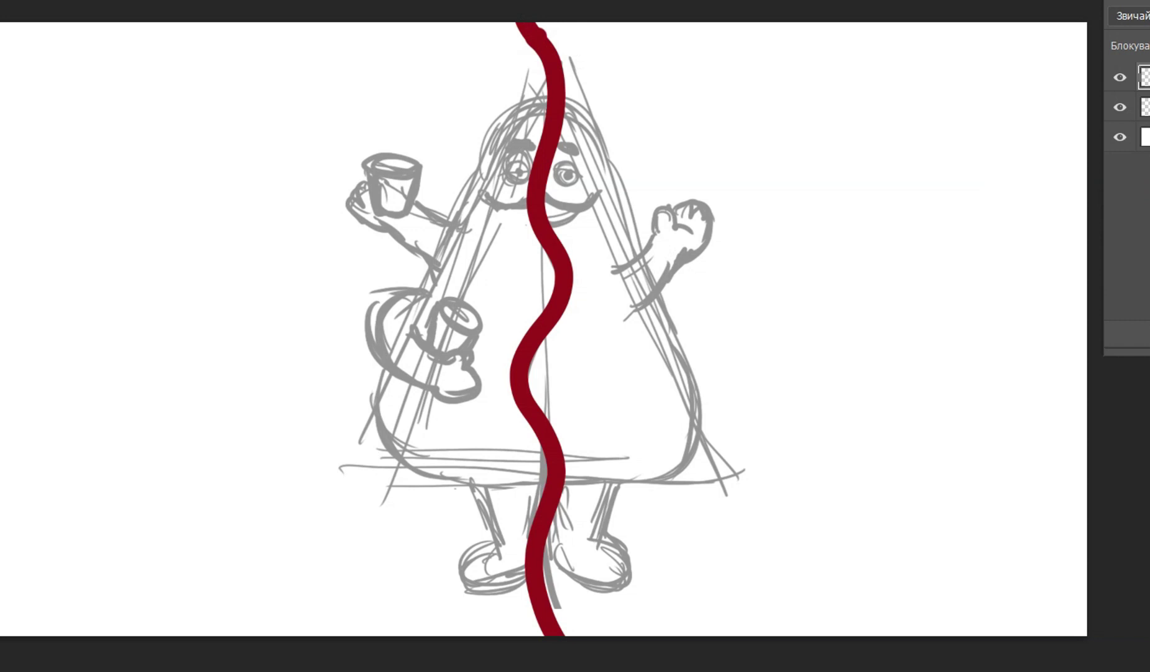
Add a layer beneath the red divider layer and prepare a thin black brush for inking.
{"action": "left_click_drag", "start_coordinate": [1120, 106], "coordinate": [1119, 112]}
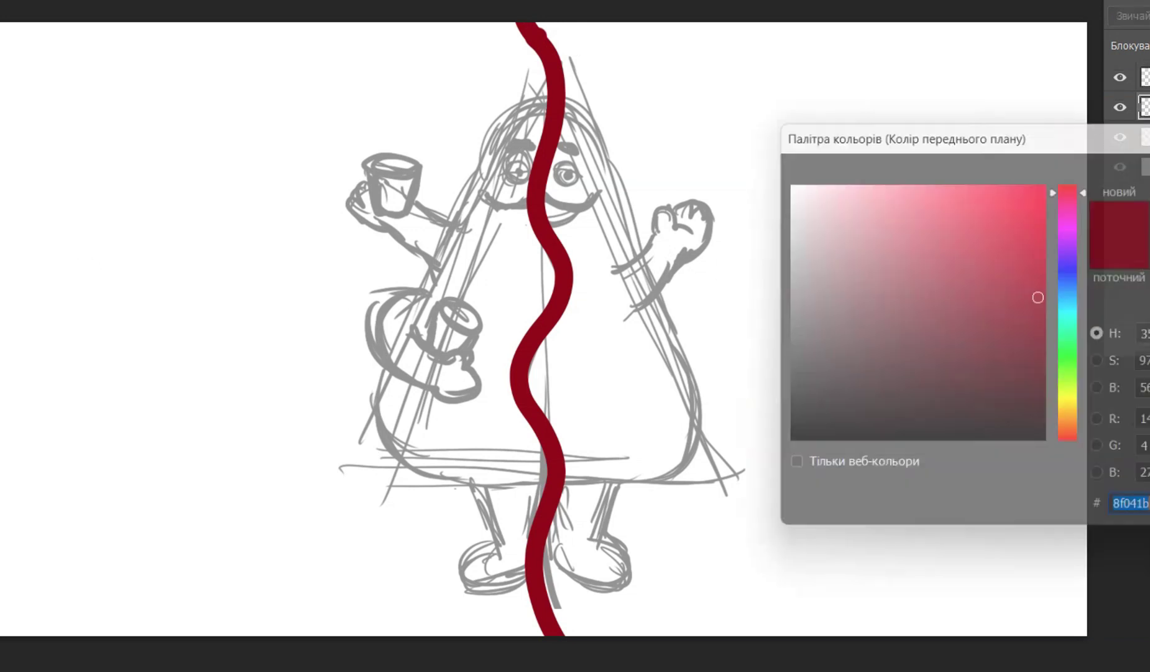
{"action": "left_click_drag", "start_coordinate": [980, 342], "coordinate": [1108, 515]}
{"action": "key", "text": "Return"}
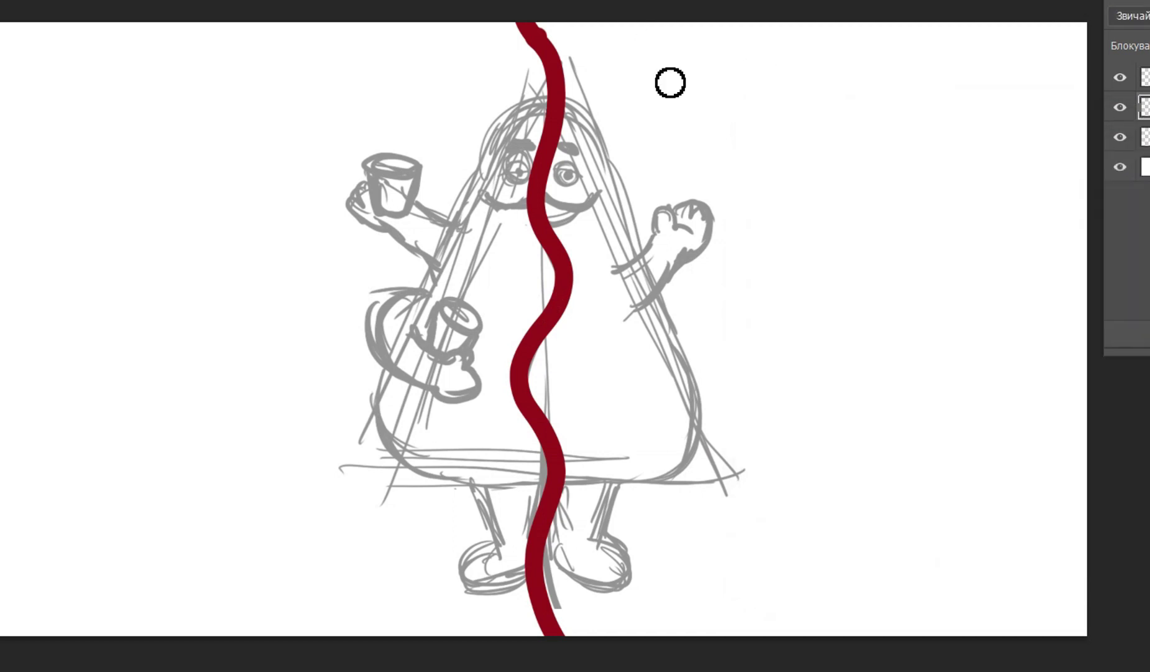
{"action": "right_click", "coordinate": [119, 36]}
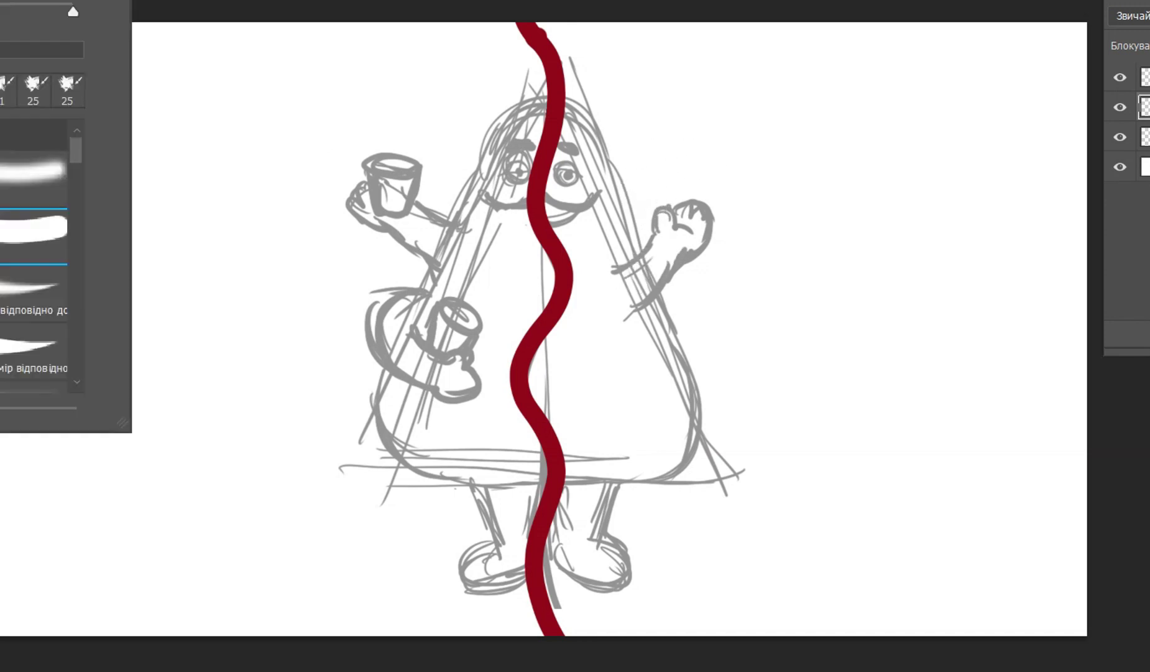
{"action": "key", "text": "Escape"}
Ink the waving arm, the body outline and the leg with its foot on the right half of the character.
{"action": "mouse_move", "coordinate": [608, 270]}
{"action": "left_mouse_down"}
{"action": "mouse_move", "coordinate": [652, 267]}
{"action": "mouse_move", "coordinate": [677, 239]}
{"action": "left_mouse_up"}
{"action": "mouse_move", "coordinate": [669, 219]}
{"action": "left_mouse_down"}
{"action": "mouse_move", "coordinate": [689, 231]}
{"action": "mouse_move", "coordinate": [686, 244]}
{"action": "mouse_move", "coordinate": [712, 250]}
{"action": "mouse_move", "coordinate": [722, 222]}
{"action": "mouse_move", "coordinate": [705, 210]}
{"action": "mouse_move", "coordinate": [734, 232]}
{"action": "mouse_move", "coordinate": [724, 253]}
{"action": "mouse_move", "coordinate": [688, 268]}
{"action": "mouse_move", "coordinate": [671, 313]}
{"action": "mouse_move", "coordinate": [624, 317]}
{"action": "left_mouse_up"}
{"action": "mouse_move", "coordinate": [564, 107]}
{"action": "left_mouse_down"}
{"action": "mouse_move", "coordinate": [595, 126]}
{"action": "mouse_move", "coordinate": [641, 190]}
{"action": "mouse_move", "coordinate": [644, 244]}
{"action": "left_mouse_up"}
{"action": "mouse_move", "coordinate": [661, 291]}
{"action": "left_mouse_down"}
{"action": "mouse_move", "coordinate": [711, 447]}
{"action": "mouse_move", "coordinate": [652, 503]}
{"action": "mouse_move", "coordinate": [572, 495]}
{"action": "mouse_move", "coordinate": [572, 584]}
{"action": "mouse_move", "coordinate": [634, 570]}
{"action": "mouse_move", "coordinate": [589, 546]}
{"action": "left_mouse_up"}
{"action": "left_click_drag", "start_coordinate": [619, 491], "coordinate": [599, 551]}
Ink the right half of the face with a thick eyebrow, a round eye and an open mouth filled black.
{"action": "left_click_drag", "start_coordinate": [546, 196], "coordinate": [606, 185]}
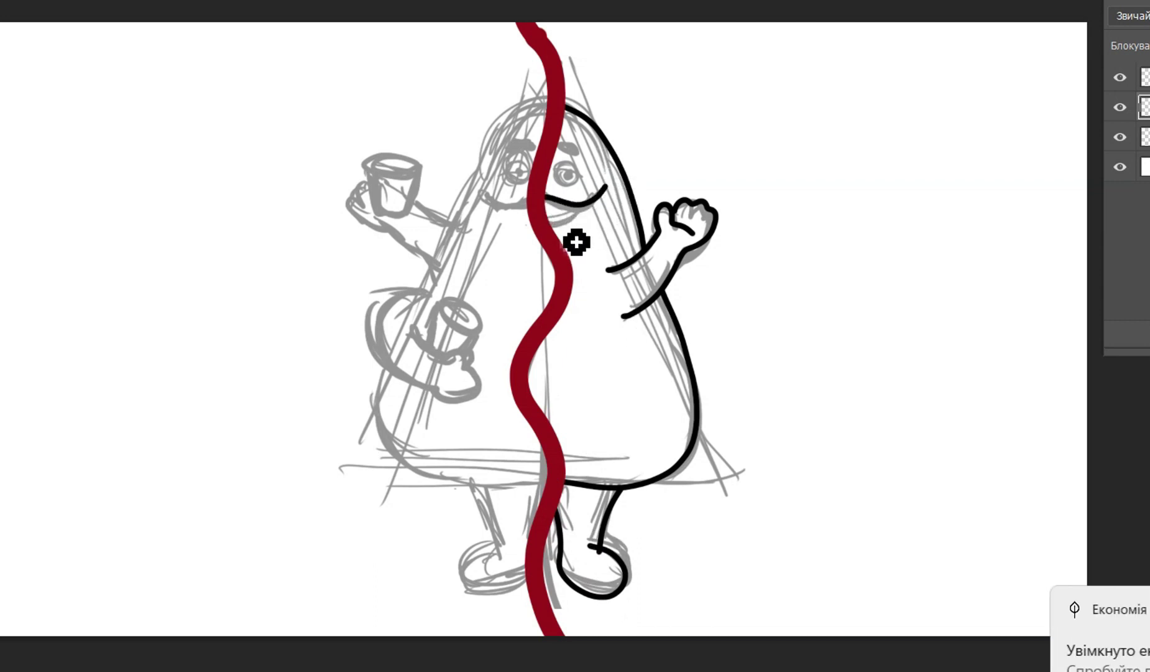
{"action": "mouse_move", "coordinate": [546, 218]}
{"action": "left_mouse_down"}
{"action": "mouse_move", "coordinate": [588, 234]}
{"action": "mouse_move", "coordinate": [590, 207]}
{"action": "left_mouse_up"}
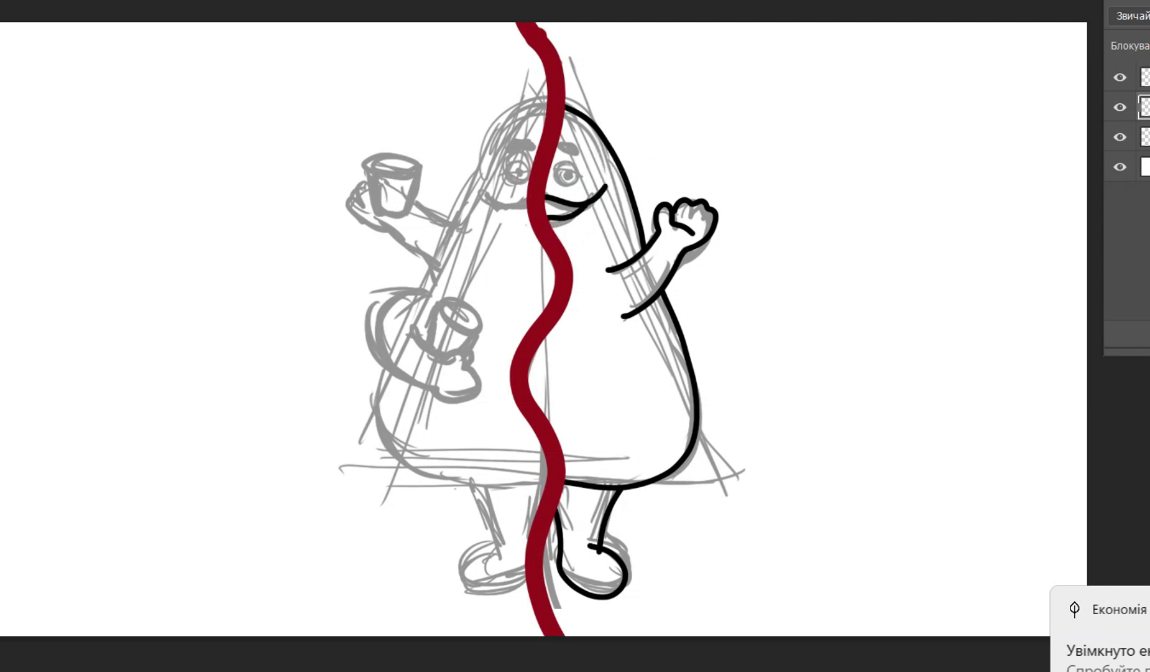
{"action": "left_click_drag", "start_coordinate": [564, 146], "coordinate": [573, 144]}
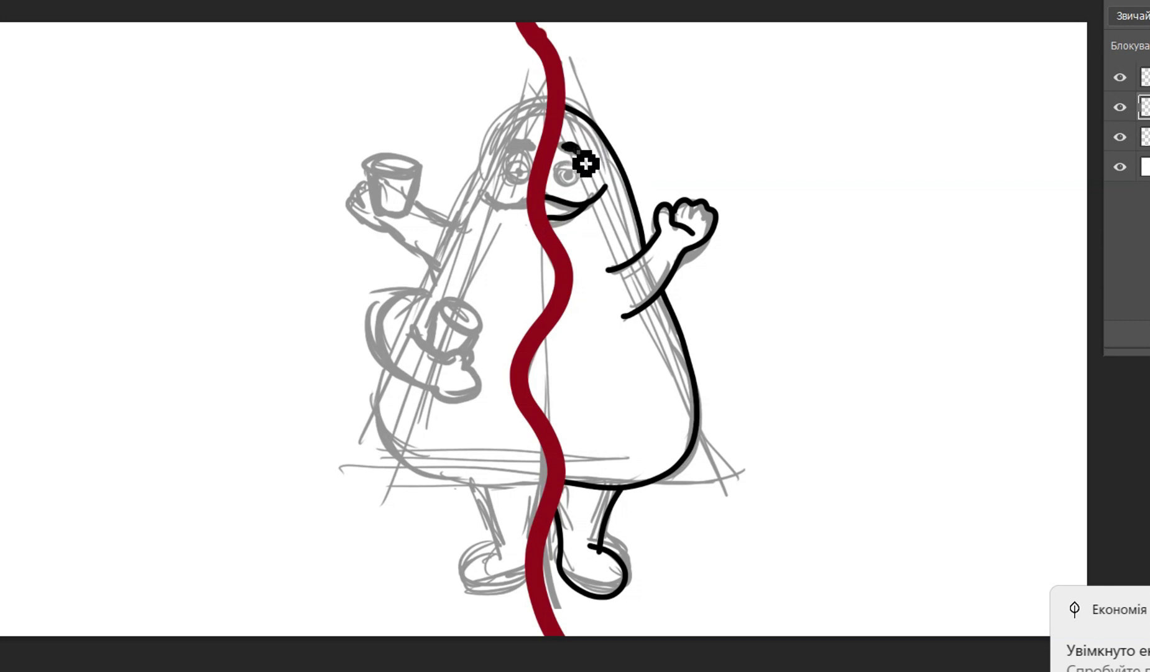
{"action": "mouse_move", "coordinate": [577, 163]}
{"action": "left_mouse_down"}
{"action": "mouse_move", "coordinate": [571, 184]}
{"action": "mouse_move", "coordinate": [606, 185]}
{"action": "left_mouse_up"}
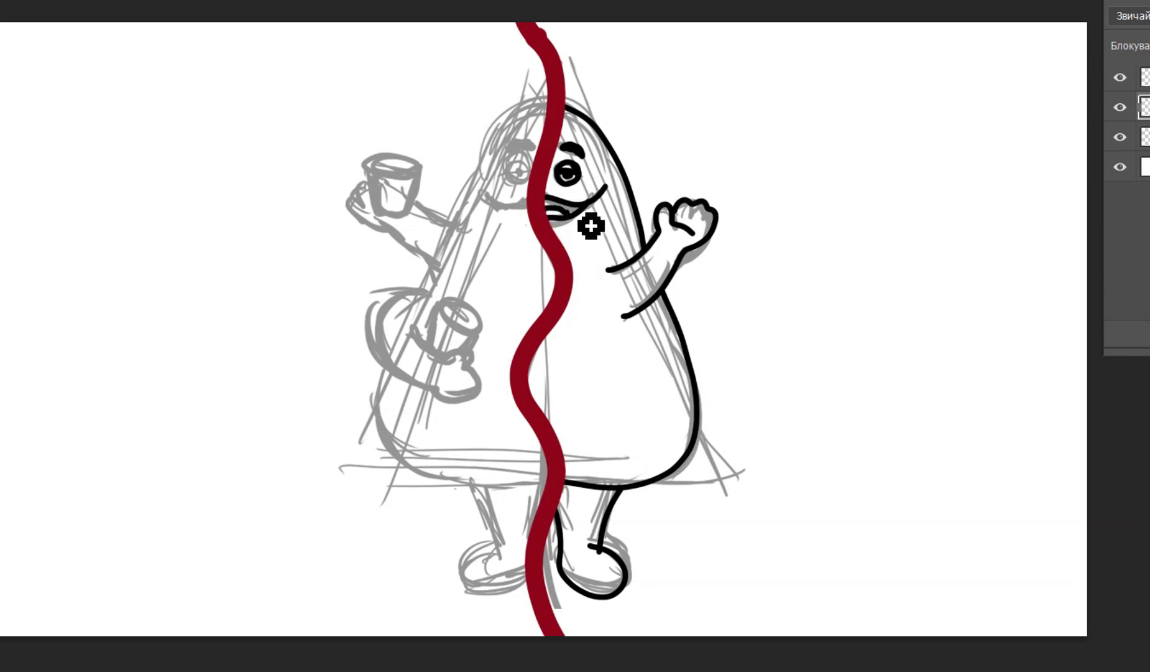
{"action": "key", "text": "ctrl+z"}
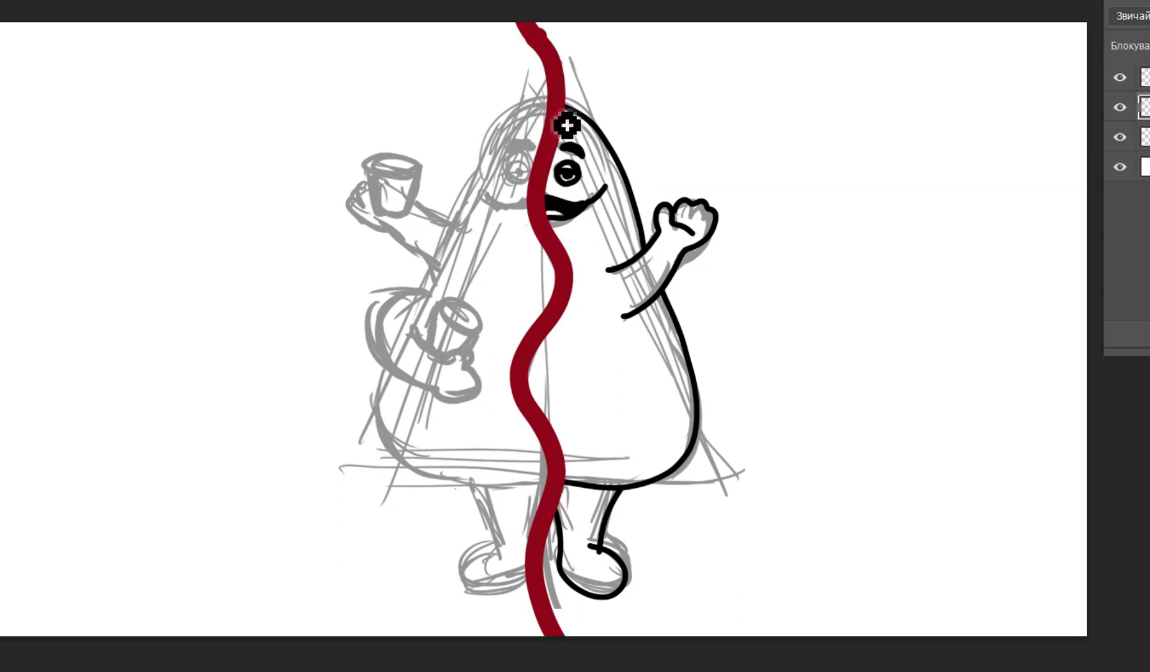
Ink the left side of the head and the raised left arm with its hand and the sides of its cup.
{"action": "mouse_move", "coordinate": [565, 122]}
{"action": "left_mouse_down"}
{"action": "mouse_move", "coordinate": [507, 145]}
{"action": "mouse_move", "coordinate": [452, 256]}
{"action": "mouse_move", "coordinate": [458, 234]}
{"action": "mouse_move", "coordinate": [465, 242]}
{"action": "mouse_move", "coordinate": [420, 210]}
{"action": "left_mouse_up"}
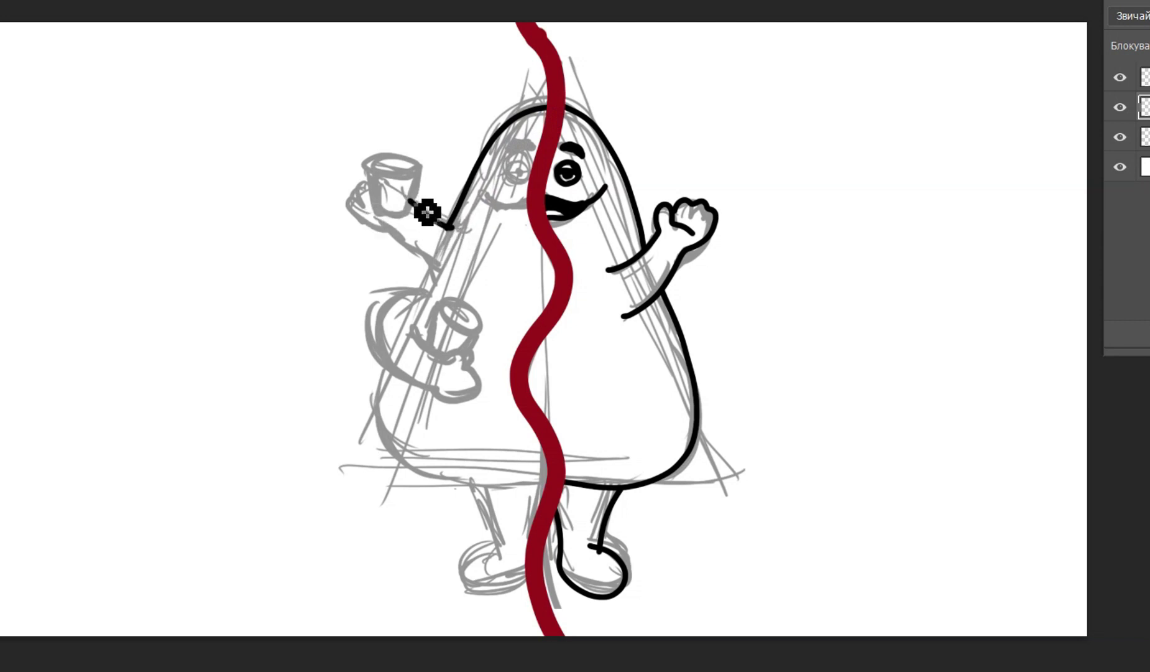
{"action": "left_click_drag", "start_coordinate": [408, 200], "coordinate": [426, 220]}
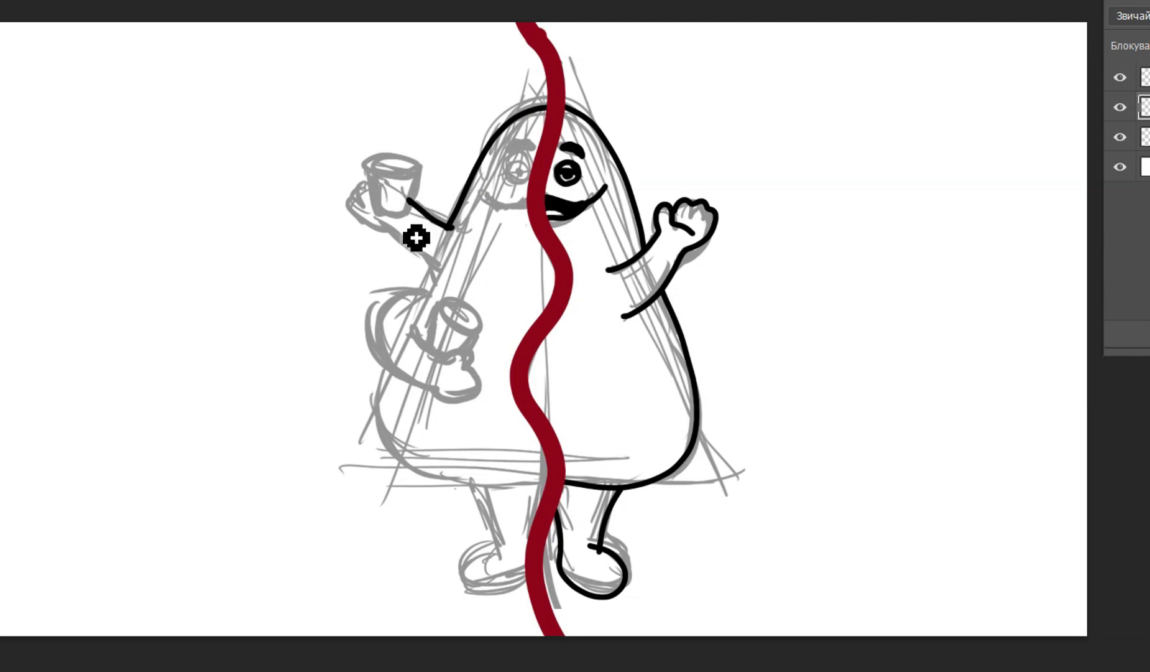
{"action": "key", "text": "e"}
{"action": "left_click", "coordinate": [425, 214]}
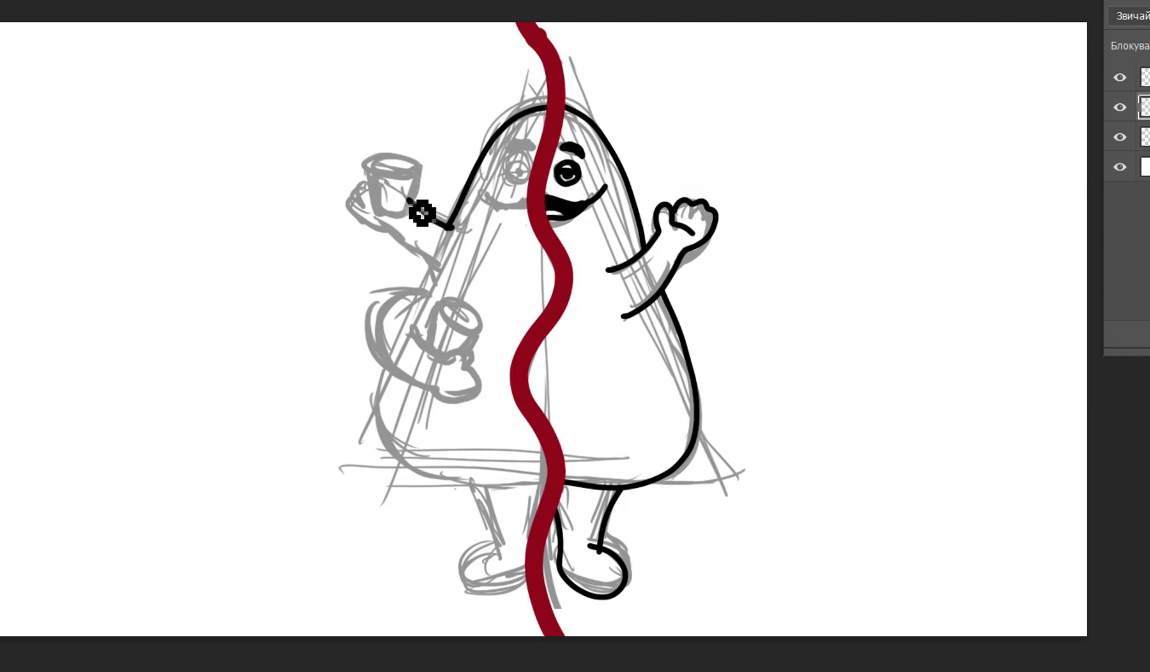
{"action": "left_click_drag", "start_coordinate": [383, 204], "coordinate": [410, 215]}
{"action": "mouse_move", "coordinate": [369, 181]}
{"action": "left_mouse_down"}
{"action": "mouse_move", "coordinate": [388, 201]}
{"action": "mouse_move", "coordinate": [377, 211]}
{"action": "mouse_move", "coordinate": [398, 210]}
{"action": "mouse_move", "coordinate": [378, 225]}
{"action": "mouse_move", "coordinate": [386, 195]}
{"action": "mouse_move", "coordinate": [371, 200]}
{"action": "mouse_move", "coordinate": [377, 238]}
{"action": "mouse_move", "coordinate": [423, 249]}
{"action": "mouse_move", "coordinate": [447, 275]}
{"action": "left_mouse_up"}
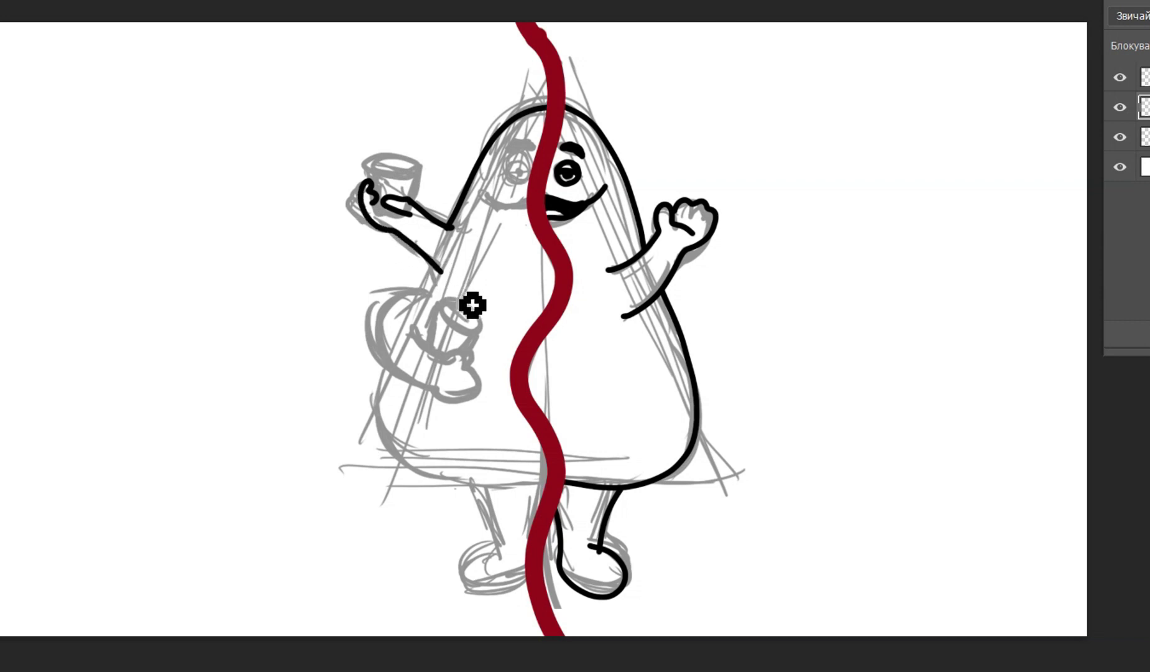
{"action": "mouse_move", "coordinate": [417, 169]}
{"action": "left_mouse_down"}
{"action": "mouse_move", "coordinate": [416, 232]}
{"action": "mouse_move", "coordinate": [369, 181]}
{"action": "left_mouse_up"}
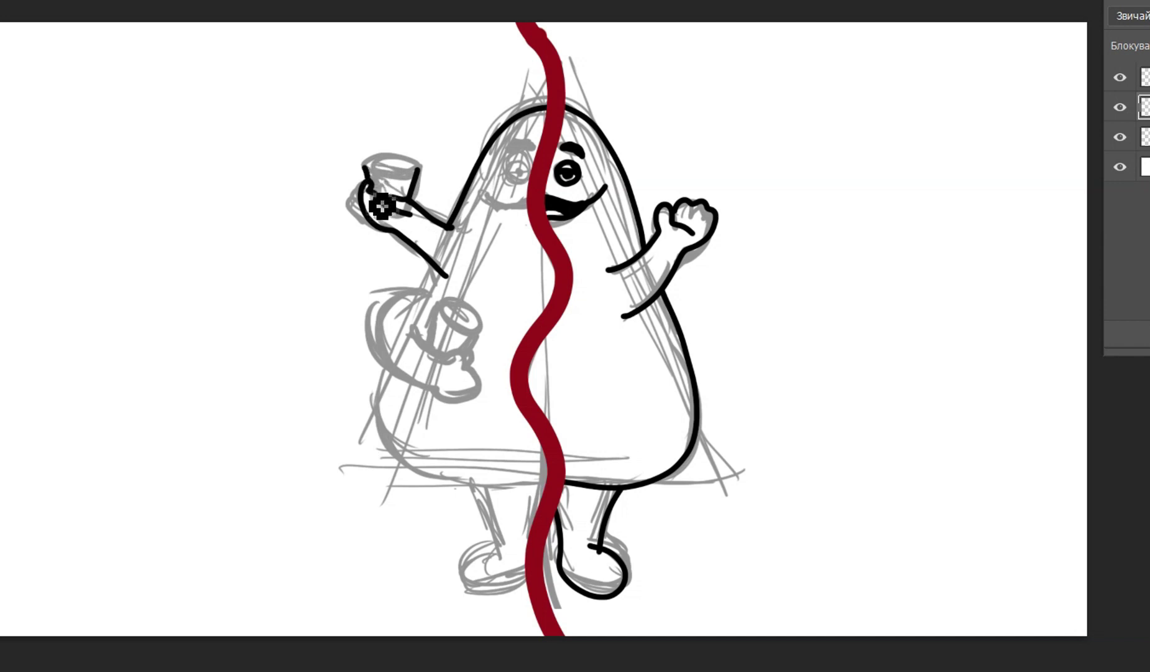
Ink the body edge between the left arms and the bent lower arm with its hand and cup sides.
{"action": "mouse_move", "coordinate": [432, 266]}
{"action": "left_mouse_down"}
{"action": "mouse_move", "coordinate": [425, 317]}
{"action": "mouse_move", "coordinate": [440, 367]}
{"action": "mouse_move", "coordinate": [454, 378]}
{"action": "mouse_move", "coordinate": [443, 346]}
{"action": "mouse_move", "coordinate": [466, 372]}
{"action": "mouse_move", "coordinate": [505, 354]}
{"action": "mouse_move", "coordinate": [505, 370]}
{"action": "mouse_move", "coordinate": [480, 409]}
{"action": "mouse_move", "coordinate": [439, 394]}
{"action": "left_mouse_up"}
{"action": "mouse_move", "coordinate": [426, 293]}
{"action": "left_mouse_down"}
{"action": "mouse_move", "coordinate": [383, 320]}
{"action": "mouse_move", "coordinate": [382, 352]}
{"action": "left_mouse_up"}
{"action": "left_click_drag", "start_coordinate": [415, 393], "coordinate": [467, 390]}
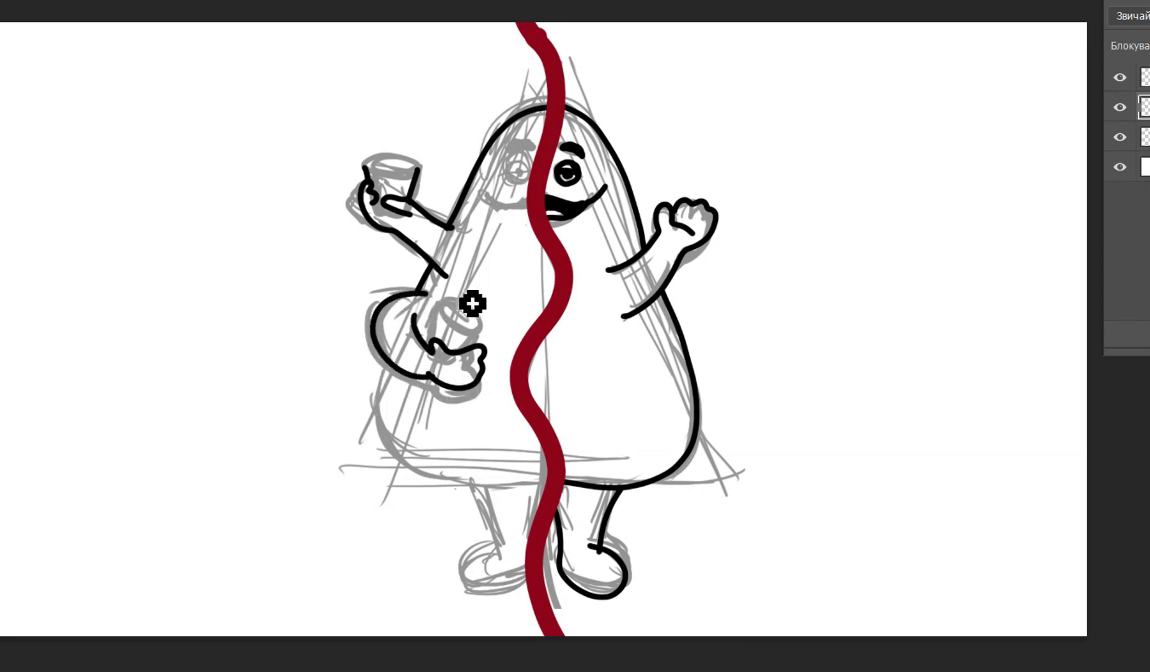
{"action": "mouse_move", "coordinate": [440, 311]}
{"action": "left_mouse_down"}
{"action": "mouse_move", "coordinate": [452, 349]}
{"action": "mouse_move", "coordinate": [439, 328]}
{"action": "mouse_move", "coordinate": [436, 349]}
{"action": "mouse_move", "coordinate": [479, 349]}
{"action": "left_mouse_up"}
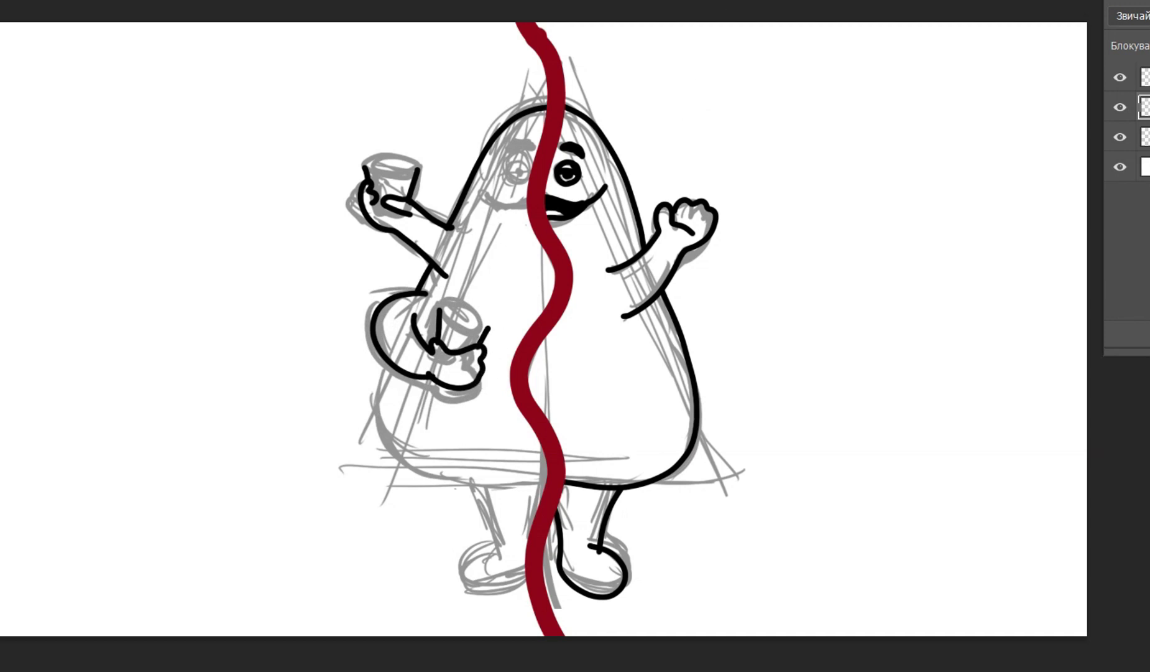
Ink the rims of the raised cup and the lower cup, and close the raised cup's base behind the fingers.
{"action": "mouse_move", "coordinate": [365, 166]}
{"action": "left_mouse_down"}
{"action": "mouse_move", "coordinate": [401, 174]}
{"action": "mouse_move", "coordinate": [403, 160]}
{"action": "mouse_move", "coordinate": [365, 166]}
{"action": "left_mouse_up"}
{"action": "left_click_drag", "start_coordinate": [376, 213], "coordinate": [401, 215]}
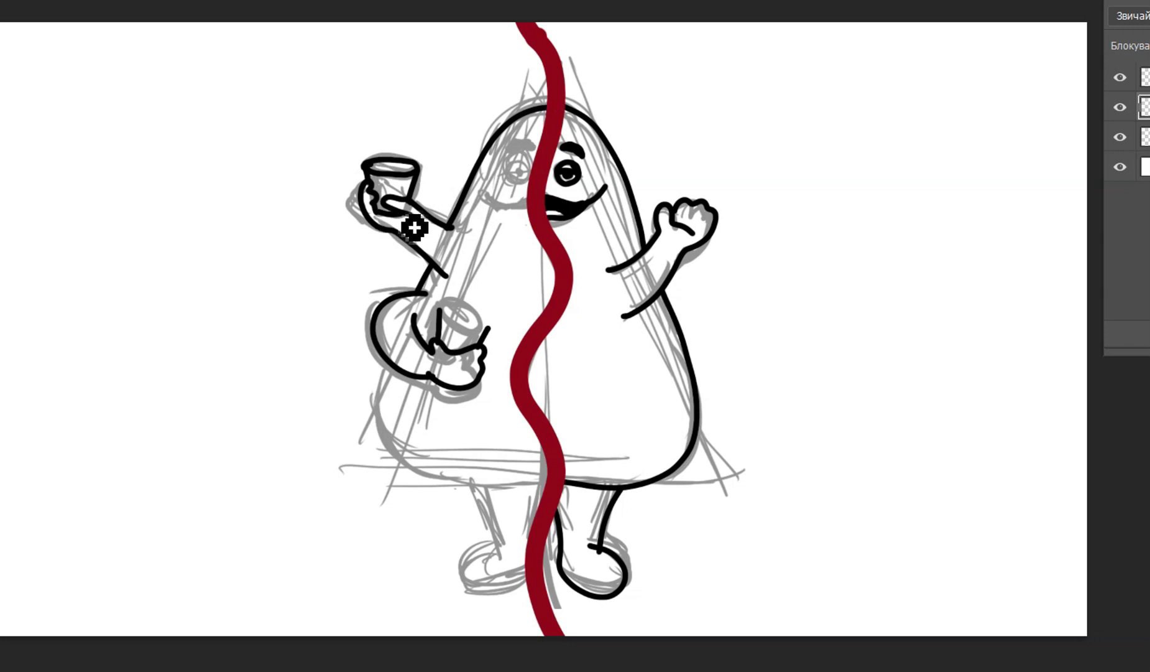
{"action": "mouse_move", "coordinate": [440, 313]}
{"action": "left_mouse_down"}
{"action": "mouse_move", "coordinate": [486, 311]}
{"action": "mouse_move", "coordinate": [479, 347]}
{"action": "left_mouse_up"}
{"action": "key", "text": "ctrl+z"}
{"action": "mouse_move", "coordinate": [440, 309]}
{"action": "left_mouse_down"}
{"action": "mouse_move", "coordinate": [493, 339]}
{"action": "mouse_move", "coordinate": [461, 307]}
{"action": "left_mouse_up"}
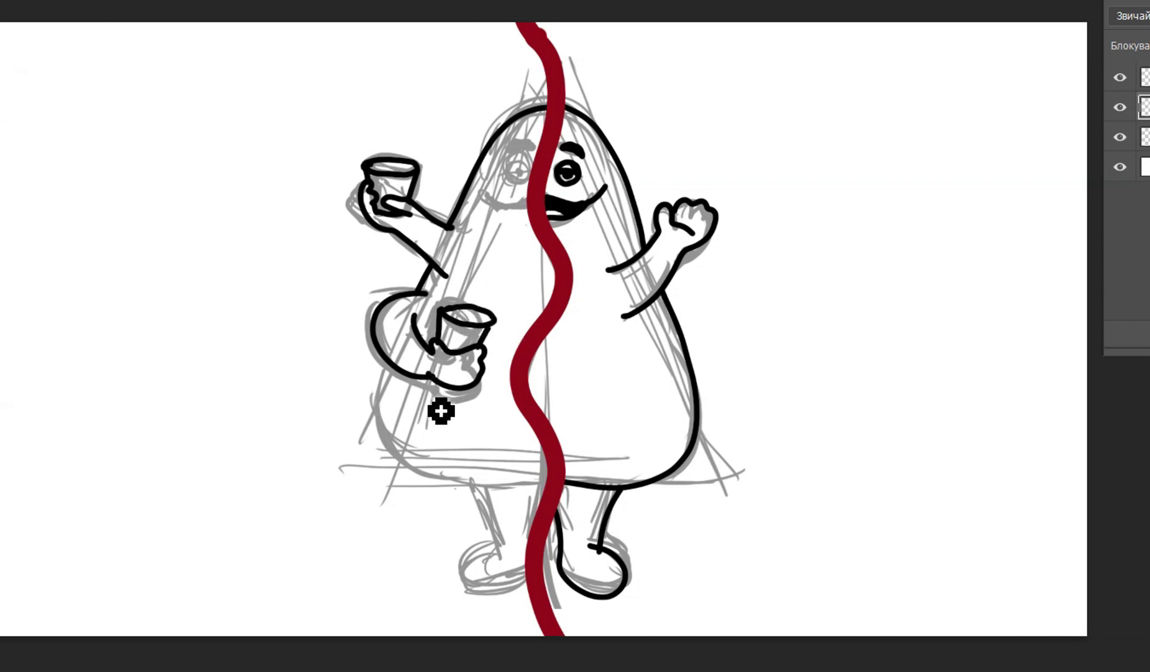
Ink the lower left body outline down to the divider and the left leg with its foot.
{"action": "mouse_move", "coordinate": [401, 383]}
{"action": "left_mouse_down"}
{"action": "mouse_move", "coordinate": [388, 419]}
{"action": "mouse_move", "coordinate": [393, 453]}
{"action": "mouse_move", "coordinate": [425, 488]}
{"action": "mouse_move", "coordinate": [460, 502]}
{"action": "mouse_move", "coordinate": [568, 498]}
{"action": "left_mouse_up"}
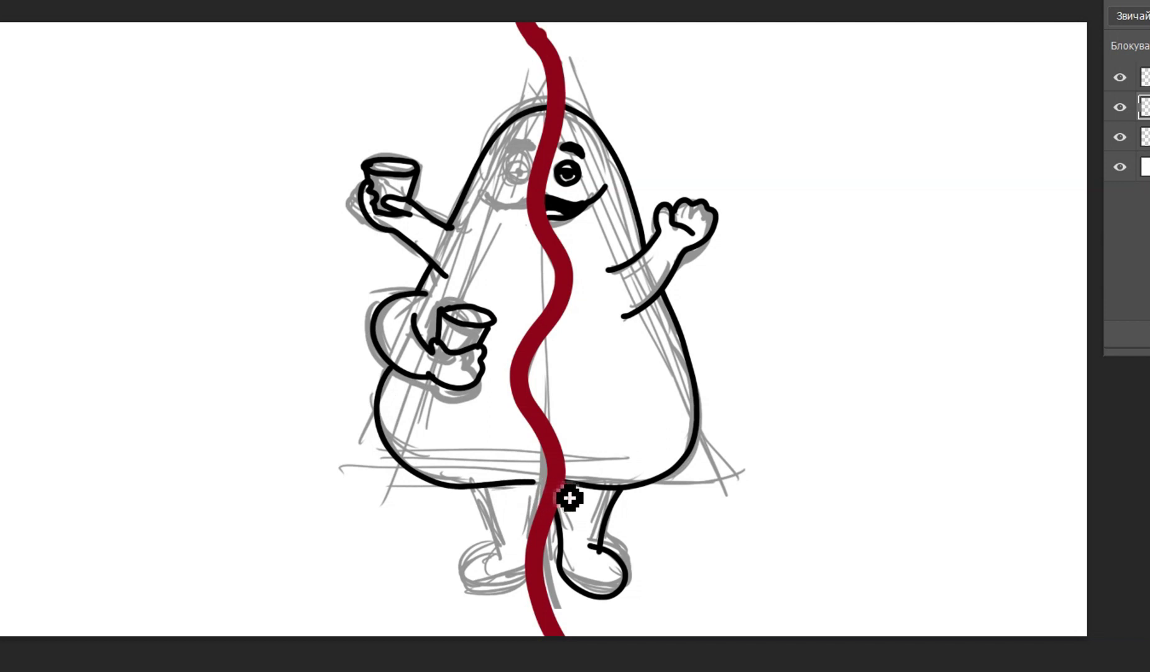
{"action": "mouse_move", "coordinate": [476, 488]}
{"action": "left_mouse_down"}
{"action": "mouse_move", "coordinate": [507, 568]}
{"action": "mouse_move", "coordinate": [466, 596]}
{"action": "mouse_move", "coordinate": [475, 614]}
{"action": "mouse_move", "coordinate": [522, 597]}
{"action": "left_mouse_up"}
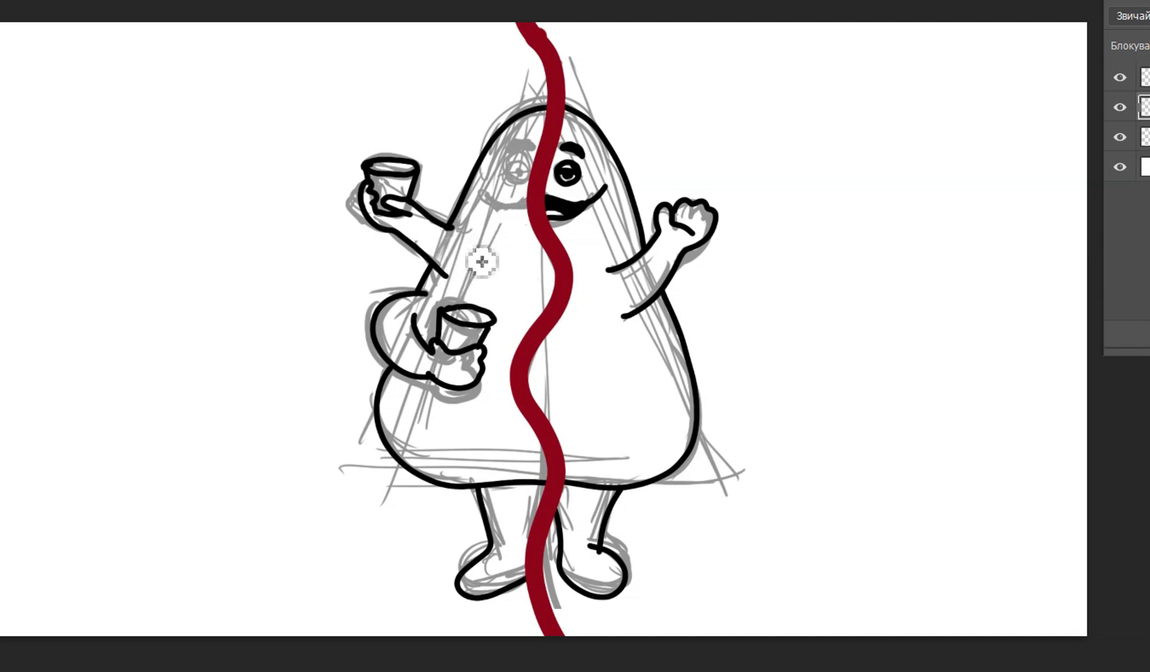
Ink the left half of the face with a curved smile, a tall oval eye and a thick eyebrow, and hide the grey sketch layer.
{"action": "mouse_move", "coordinate": [474, 186]}
{"action": "left_mouse_down"}
{"action": "mouse_move", "coordinate": [519, 220]}
{"action": "mouse_move", "coordinate": [562, 218]}
{"action": "mouse_move", "coordinate": [575, 189]}
{"action": "left_mouse_up"}
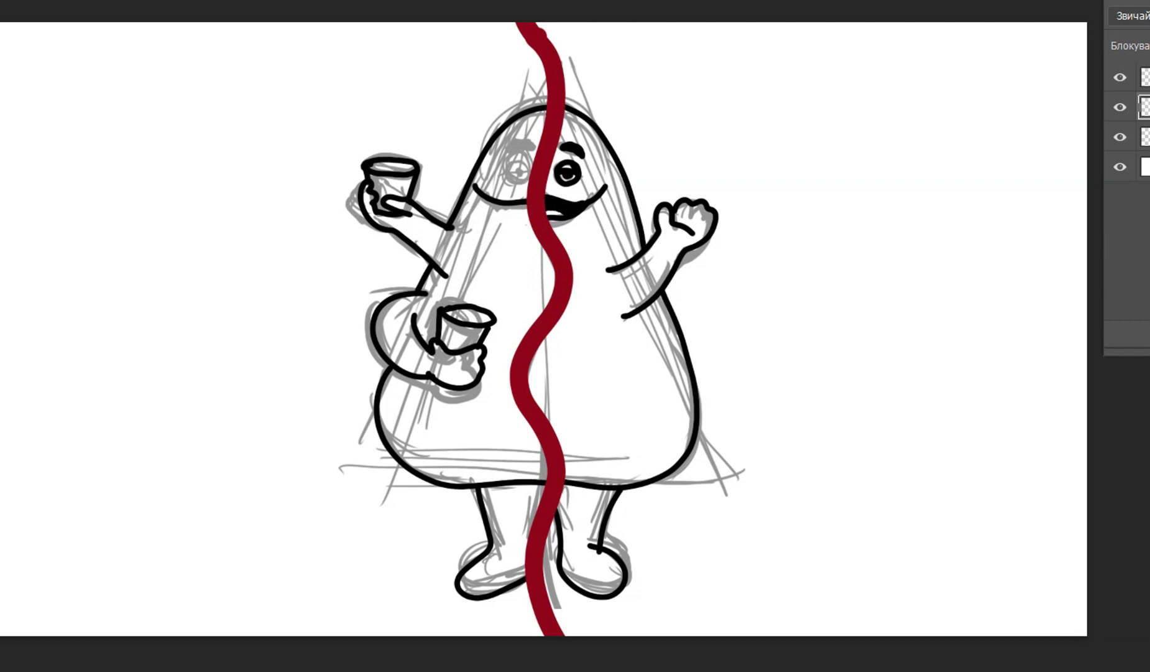
{"action": "mouse_move", "coordinate": [543, 159]}
{"action": "left_mouse_down"}
{"action": "mouse_move", "coordinate": [516, 180]}
{"action": "mouse_move", "coordinate": [529, 195]}
{"action": "mouse_move", "coordinate": [548, 167]}
{"action": "mouse_move", "coordinate": [522, 144]}
{"action": "mouse_move", "coordinate": [513, 157]}
{"action": "mouse_move", "coordinate": [536, 150]}
{"action": "left_mouse_up"}
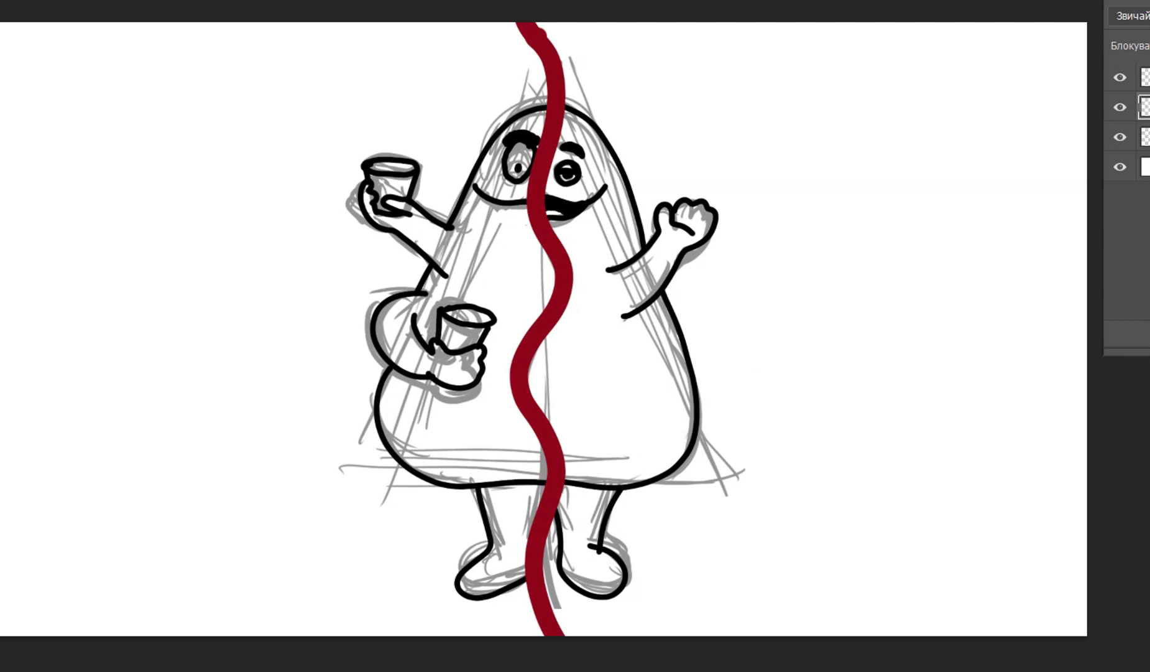
{"action": "left_click", "coordinate": [1119, 137]}
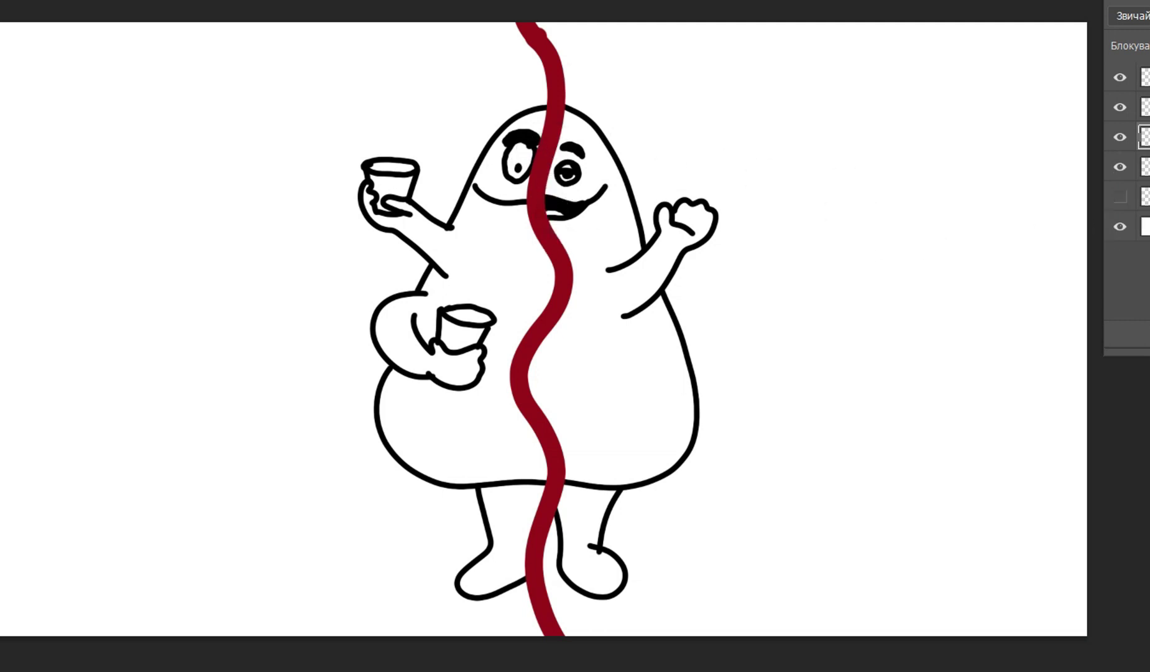
Paint the head, the whole body and the lower left arm with its cup in flat dark purple beneath the line art.
{"action": "left_click", "coordinate": [1, 435]}
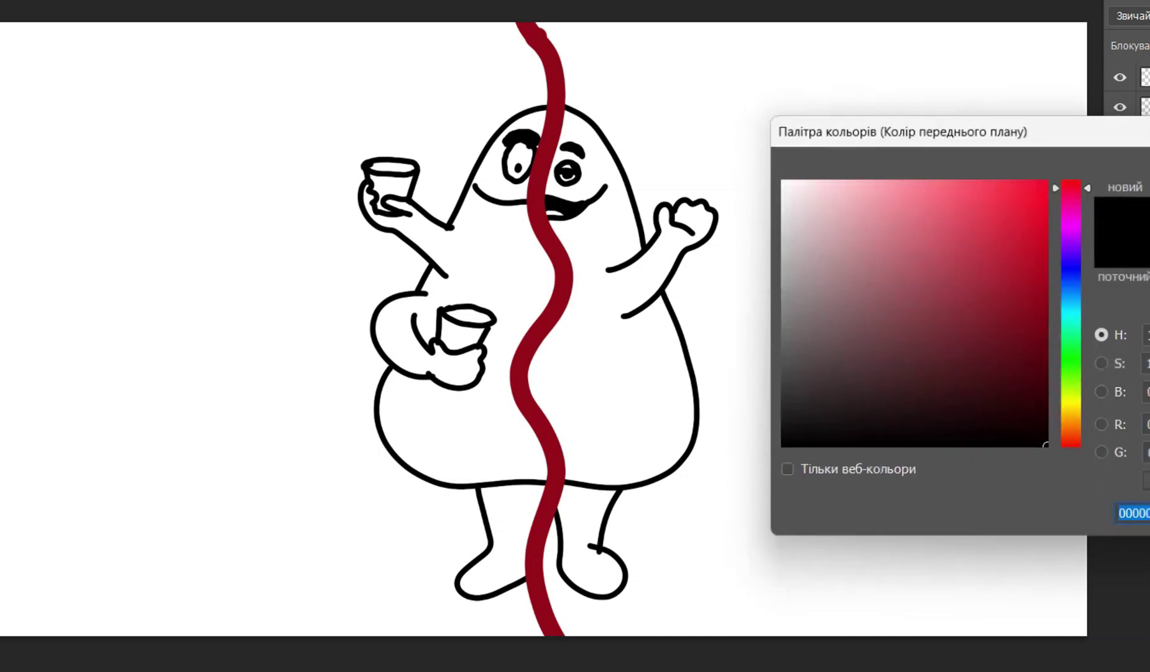
{"action": "left_click_drag", "start_coordinate": [1076, 286], "coordinate": [1068, 245]}
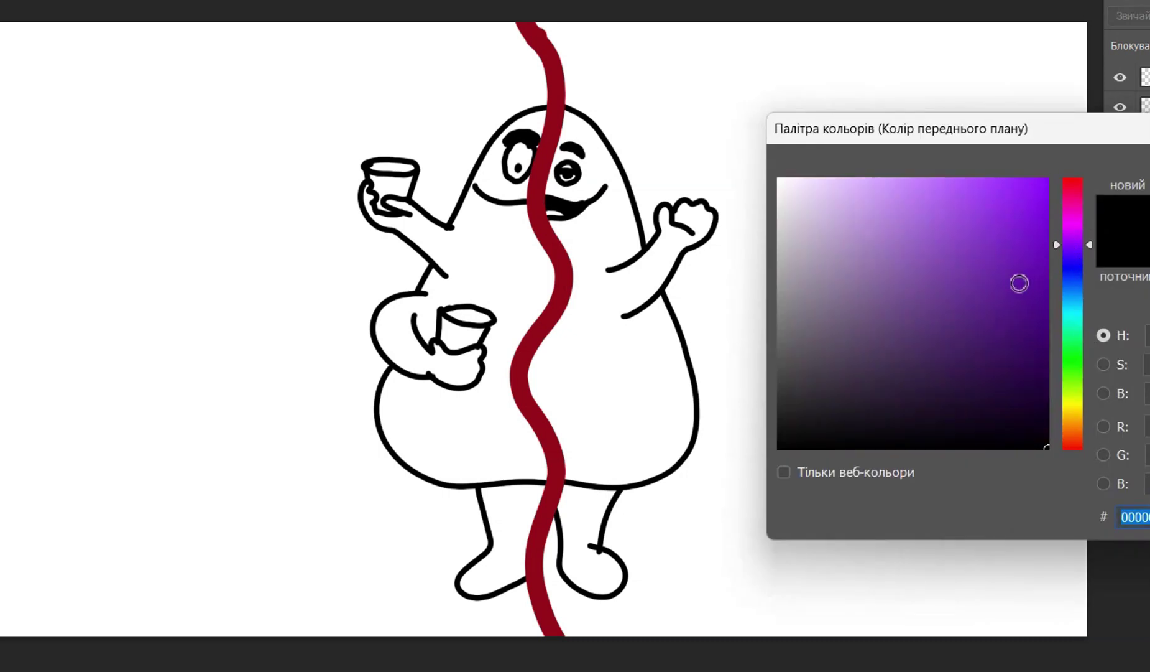
{"action": "left_click", "coordinate": [1038, 284]}
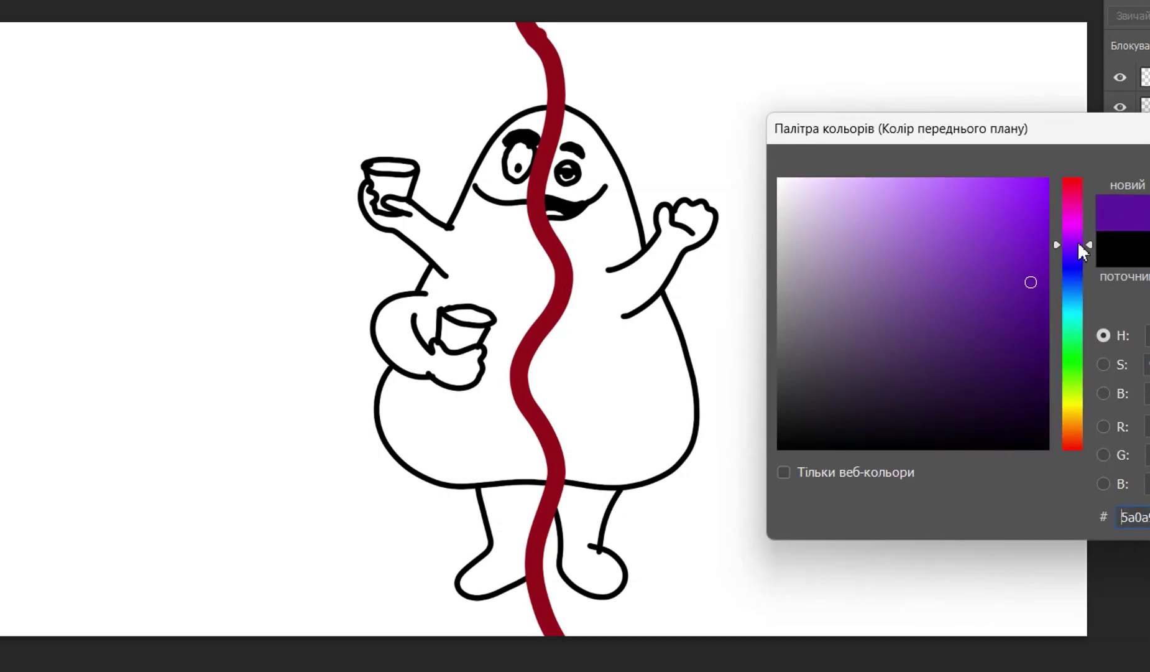
{"action": "left_click", "coordinate": [1149, 171]}
{"action": "left_click", "coordinate": [2, 1]}
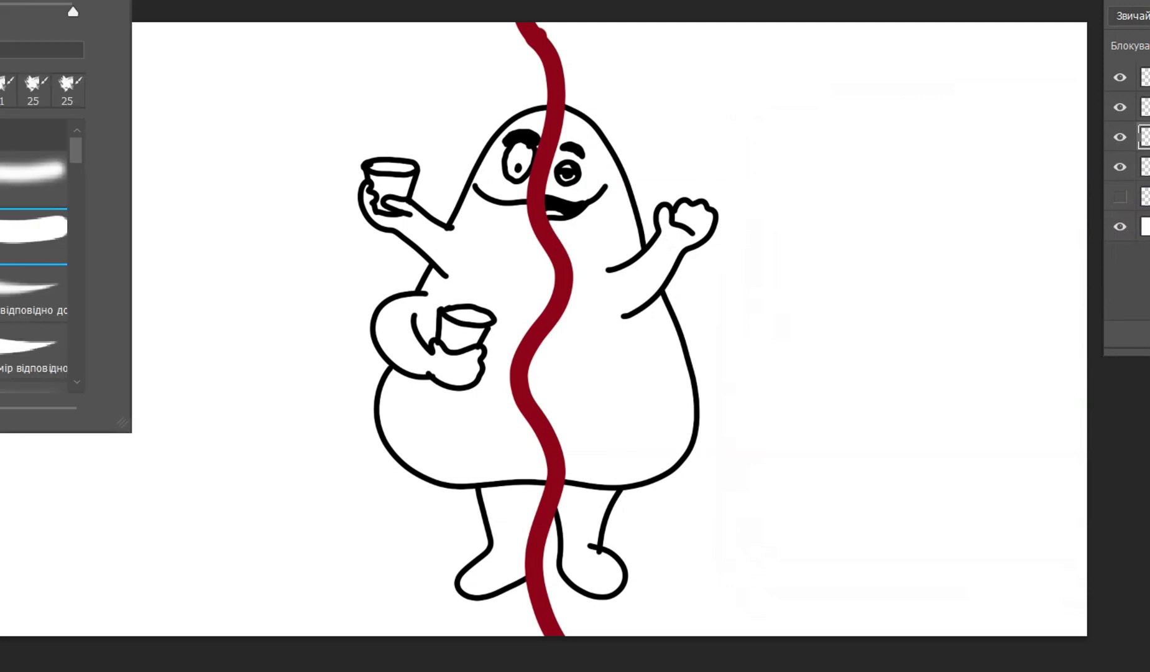
{"action": "left_click_drag", "start_coordinate": [515, 224], "coordinate": [494, 339]}
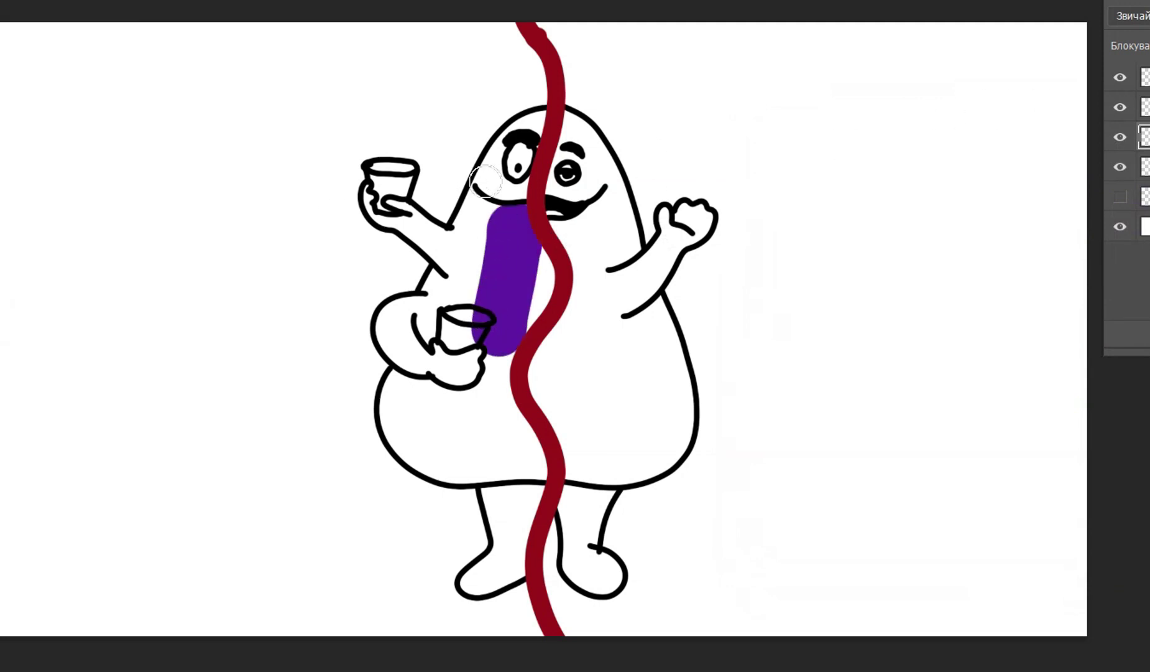
{"action": "left_click_drag", "start_coordinate": [485, 180], "coordinate": [476, 213]}
{"action": "mouse_move", "coordinate": [538, 124]}
{"action": "left_mouse_down"}
{"action": "mouse_move", "coordinate": [571, 169]}
{"action": "mouse_move", "coordinate": [558, 134]}
{"action": "mouse_move", "coordinate": [543, 125]}
{"action": "mouse_move", "coordinate": [580, 176]}
{"action": "mouse_move", "coordinate": [608, 255]}
{"action": "mouse_move", "coordinate": [531, 255]}
{"action": "mouse_move", "coordinate": [439, 393]}
{"action": "mouse_move", "coordinate": [460, 250]}
{"action": "mouse_move", "coordinate": [417, 425]}
{"action": "mouse_move", "coordinate": [474, 394]}
{"action": "mouse_move", "coordinate": [427, 428]}
{"action": "mouse_move", "coordinate": [431, 445]}
{"action": "mouse_move", "coordinate": [515, 451]}
{"action": "mouse_move", "coordinate": [530, 401]}
{"action": "mouse_move", "coordinate": [426, 426]}
{"action": "left_mouse_up"}
{"action": "mouse_move", "coordinate": [467, 381]}
{"action": "left_mouse_down"}
{"action": "mouse_move", "coordinate": [428, 319]}
{"action": "mouse_move", "coordinate": [400, 325]}
{"action": "left_mouse_up"}
{"action": "mouse_move", "coordinate": [627, 246]}
{"action": "left_mouse_down"}
{"action": "mouse_move", "coordinate": [563, 346]}
{"action": "mouse_move", "coordinate": [661, 259]}
{"action": "mouse_move", "coordinate": [568, 302]}
{"action": "mouse_move", "coordinate": [629, 381]}
{"action": "mouse_move", "coordinate": [578, 213]}
{"action": "mouse_move", "coordinate": [608, 300]}
{"action": "mouse_move", "coordinate": [629, 312]}
{"action": "mouse_move", "coordinate": [649, 362]}
{"action": "mouse_move", "coordinate": [652, 424]}
{"action": "mouse_move", "coordinate": [602, 447]}
{"action": "mouse_move", "coordinate": [559, 447]}
{"action": "mouse_move", "coordinate": [638, 439]}
{"action": "mouse_move", "coordinate": [655, 414]}
{"action": "mouse_move", "coordinate": [563, 388]}
{"action": "left_mouse_up"}
Paint the raised left arm, the waving right arm and both legs with their feet in the same dark purple, using a smaller brush.
{"action": "key", "text": "F5"}
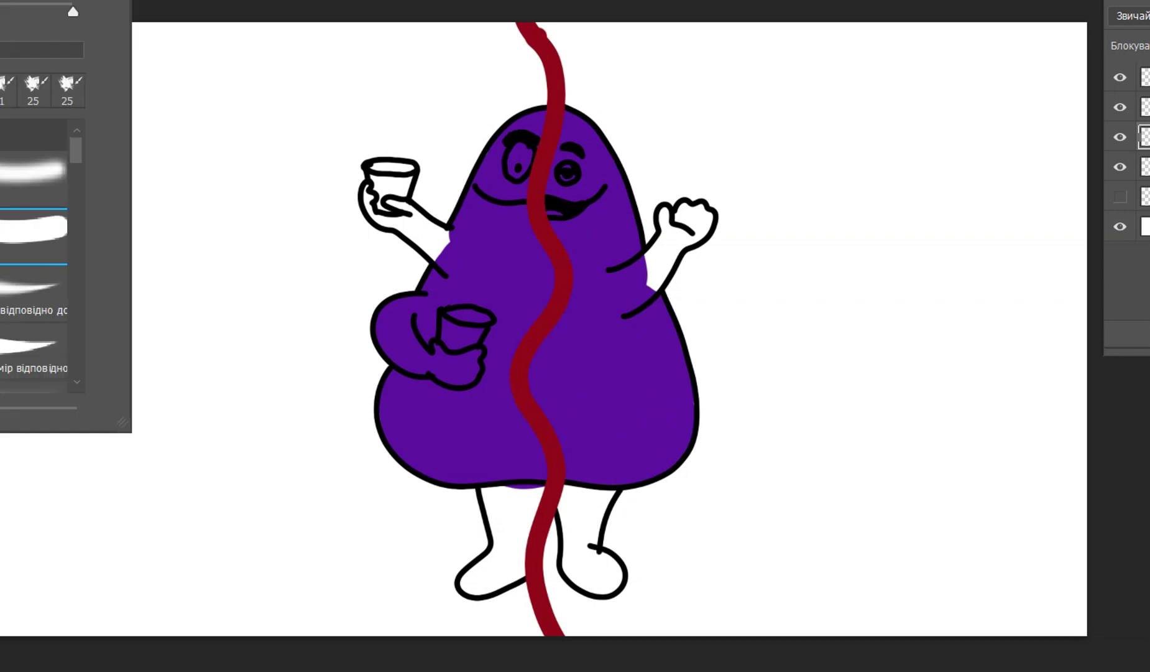
{"action": "left_click_drag", "start_coordinate": [371, 198], "coordinate": [377, 200]}
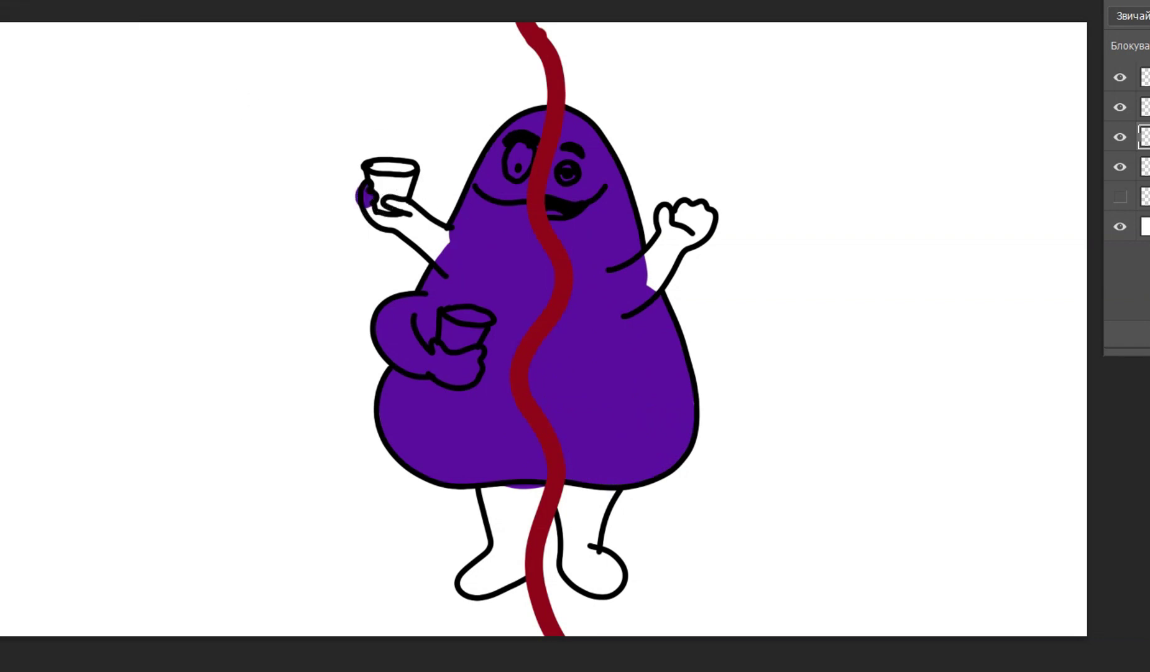
{"action": "key", "text": "ctrl+z"}
{"action": "key", "text": "F5"}
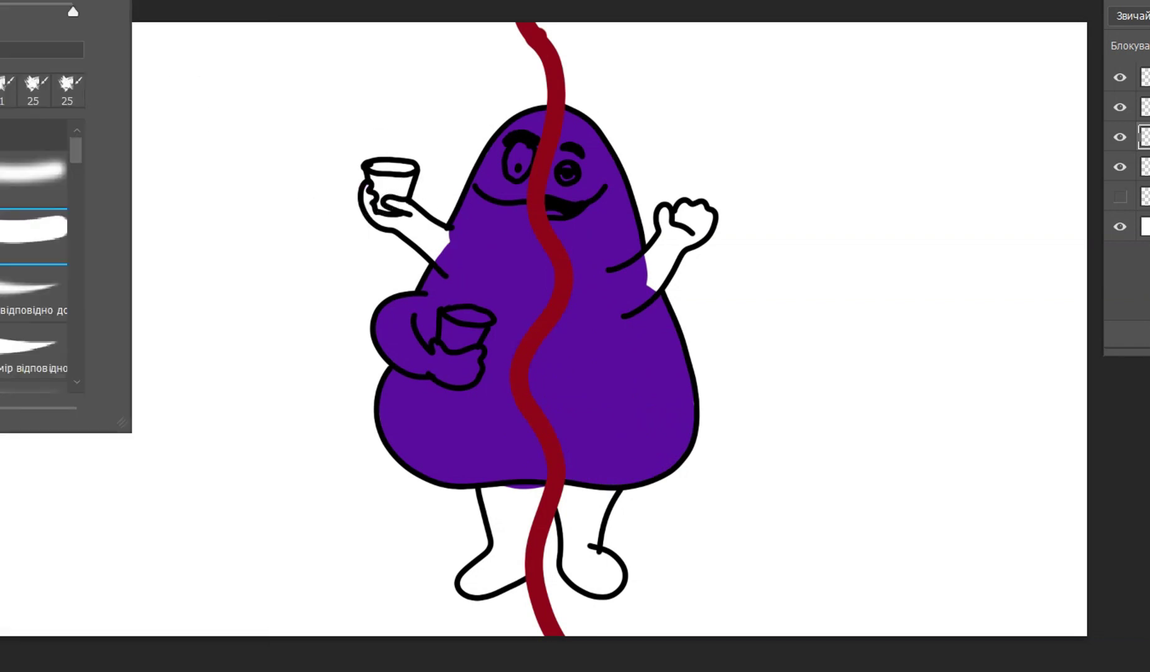
{"action": "mouse_move", "coordinate": [379, 208]}
{"action": "left_mouse_down"}
{"action": "mouse_move", "coordinate": [408, 239]}
{"action": "mouse_move", "coordinate": [425, 231]}
{"action": "mouse_move", "coordinate": [406, 214]}
{"action": "mouse_move", "coordinate": [457, 245]}
{"action": "mouse_move", "coordinate": [441, 241]}
{"action": "mouse_move", "coordinate": [449, 269]}
{"action": "mouse_move", "coordinate": [422, 248]}
{"action": "mouse_move", "coordinate": [508, 254]}
{"action": "left_mouse_up"}
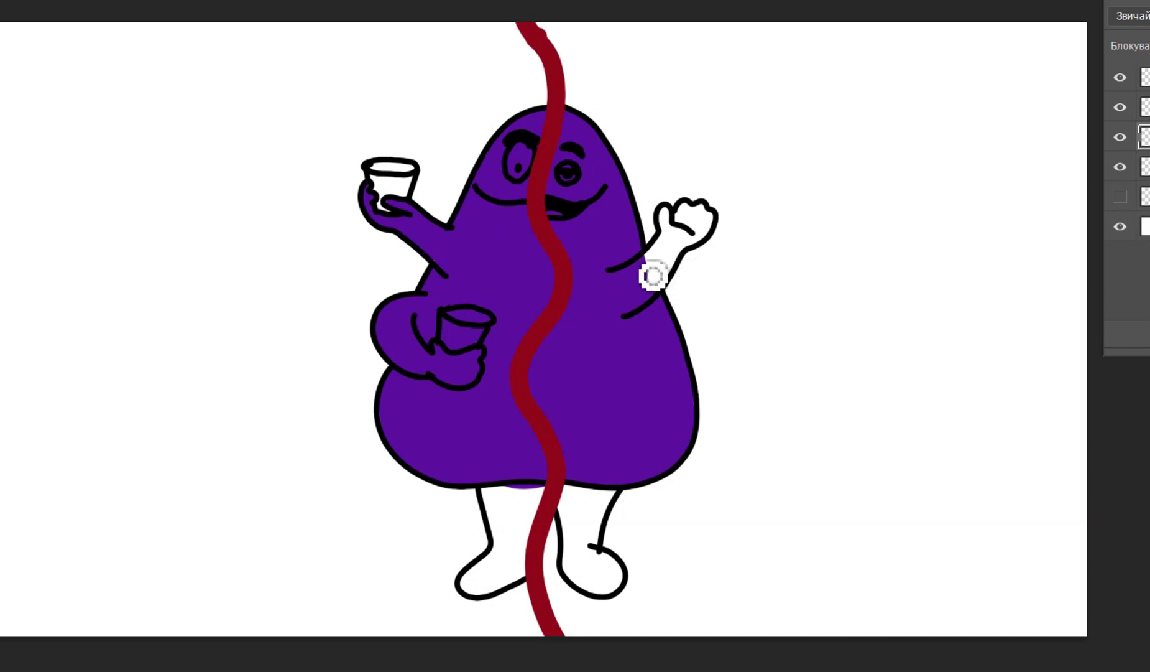
{"action": "mouse_move", "coordinate": [690, 235]}
{"action": "left_mouse_down"}
{"action": "mouse_move", "coordinate": [678, 226]}
{"action": "mouse_move", "coordinate": [691, 223]}
{"action": "mouse_move", "coordinate": [696, 249]}
{"action": "mouse_move", "coordinate": [714, 219]}
{"action": "mouse_move", "coordinate": [688, 252]}
{"action": "mouse_move", "coordinate": [709, 241]}
{"action": "mouse_move", "coordinate": [677, 247]}
{"action": "left_mouse_up"}
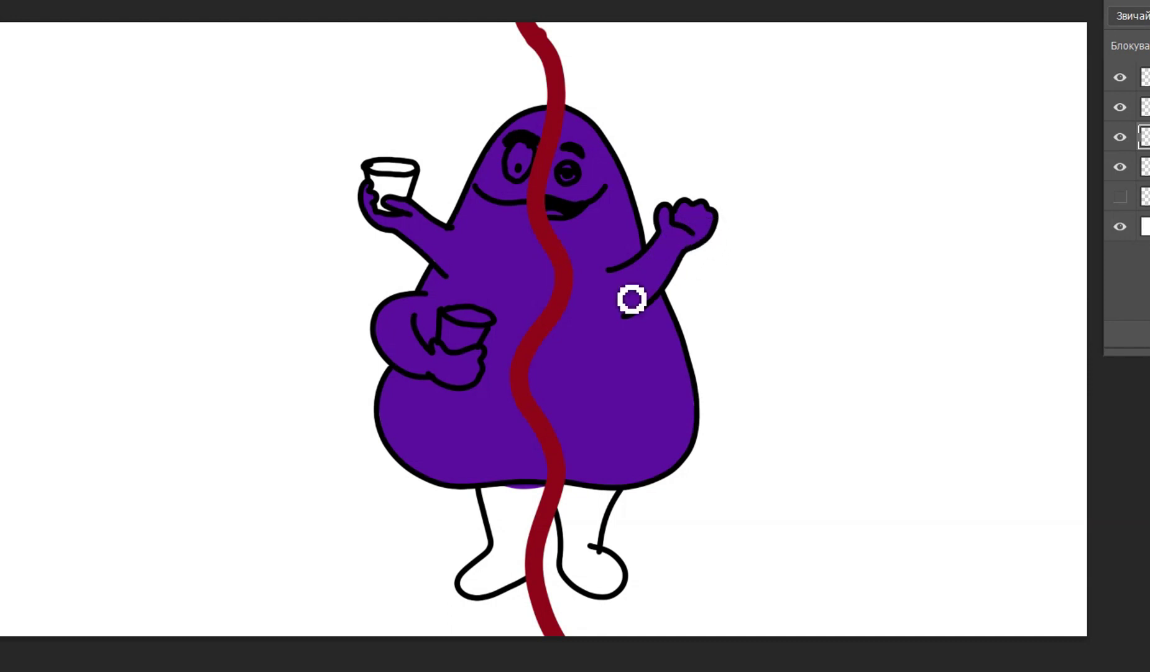
{"action": "mouse_move", "coordinate": [497, 492]}
{"action": "left_mouse_down"}
{"action": "mouse_move", "coordinate": [515, 533]}
{"action": "mouse_move", "coordinate": [545, 506]}
{"action": "mouse_move", "coordinate": [527, 511]}
{"action": "mouse_move", "coordinate": [513, 575]}
{"action": "mouse_move", "coordinate": [483, 599]}
{"action": "mouse_move", "coordinate": [488, 573]}
{"action": "mouse_move", "coordinate": [496, 605]}
{"action": "mouse_move", "coordinate": [534, 586]}
{"action": "mouse_move", "coordinate": [511, 592]}
{"action": "mouse_move", "coordinate": [514, 563]}
{"action": "left_mouse_up"}
{"action": "mouse_move", "coordinate": [576, 545]}
{"action": "left_mouse_down"}
{"action": "mouse_move", "coordinate": [591, 513]}
{"action": "mouse_move", "coordinate": [600, 546]}
{"action": "mouse_move", "coordinate": [612, 536]}
{"action": "mouse_move", "coordinate": [606, 557]}
{"action": "mouse_move", "coordinate": [596, 513]}
{"action": "mouse_move", "coordinate": [589, 572]}
{"action": "mouse_move", "coordinate": [578, 576]}
{"action": "mouse_move", "coordinate": [586, 591]}
{"action": "mouse_move", "coordinate": [624, 597]}
{"action": "mouse_move", "coordinate": [621, 577]}
{"action": "mouse_move", "coordinate": [603, 569]}
{"action": "mouse_move", "coordinate": [627, 572]}
{"action": "mouse_move", "coordinate": [621, 593]}
{"action": "mouse_move", "coordinate": [598, 585]}
{"action": "left_mouse_up"}
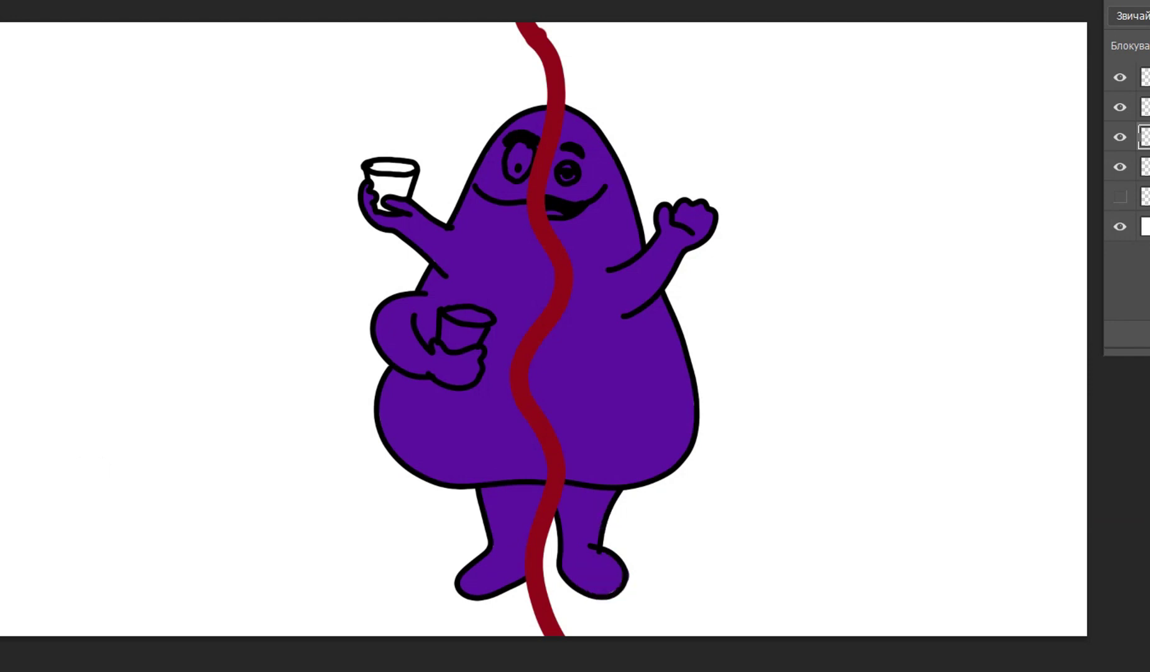
Make the whites of both eyes white and fill the raised cup with the body's dark purple.
{"action": "left_click", "coordinate": [1, 385]}
{"action": "key", "text": "Return"}
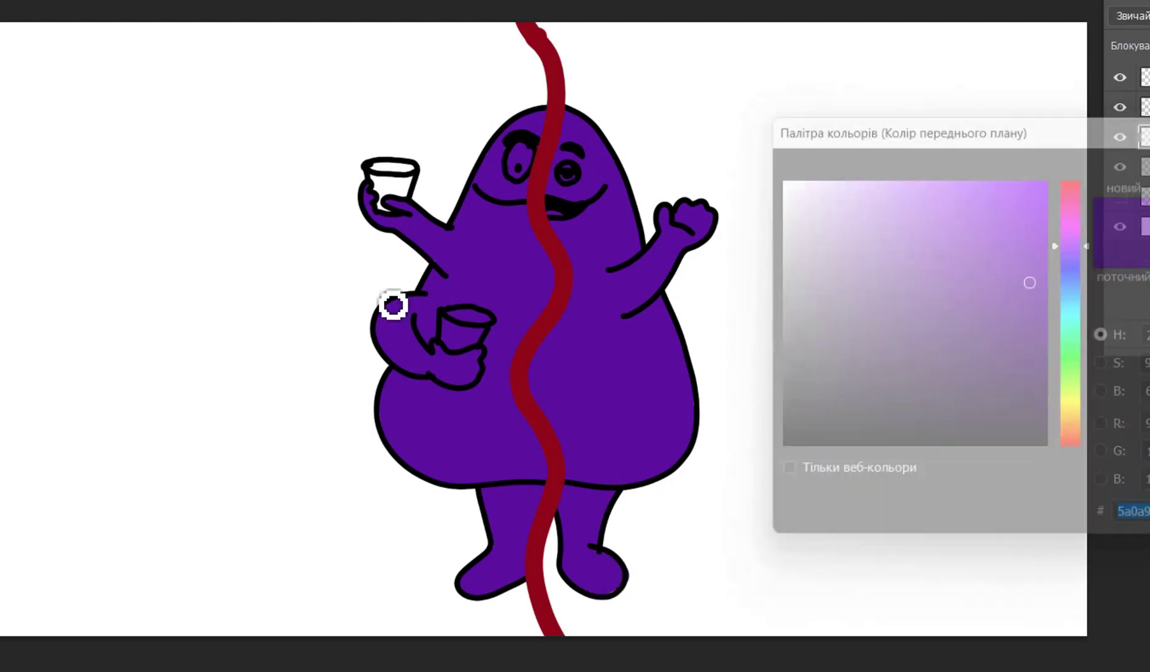
{"action": "left_click_drag", "start_coordinate": [531, 161], "coordinate": [526, 171]}
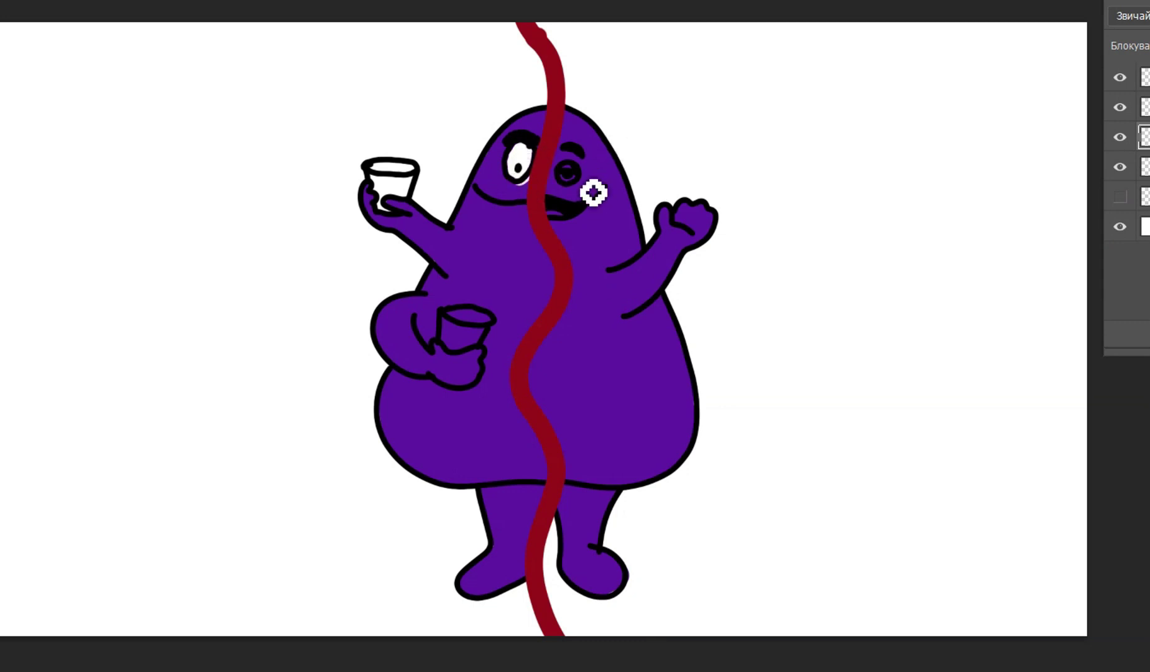
{"action": "key", "text": "ctrl+z"}
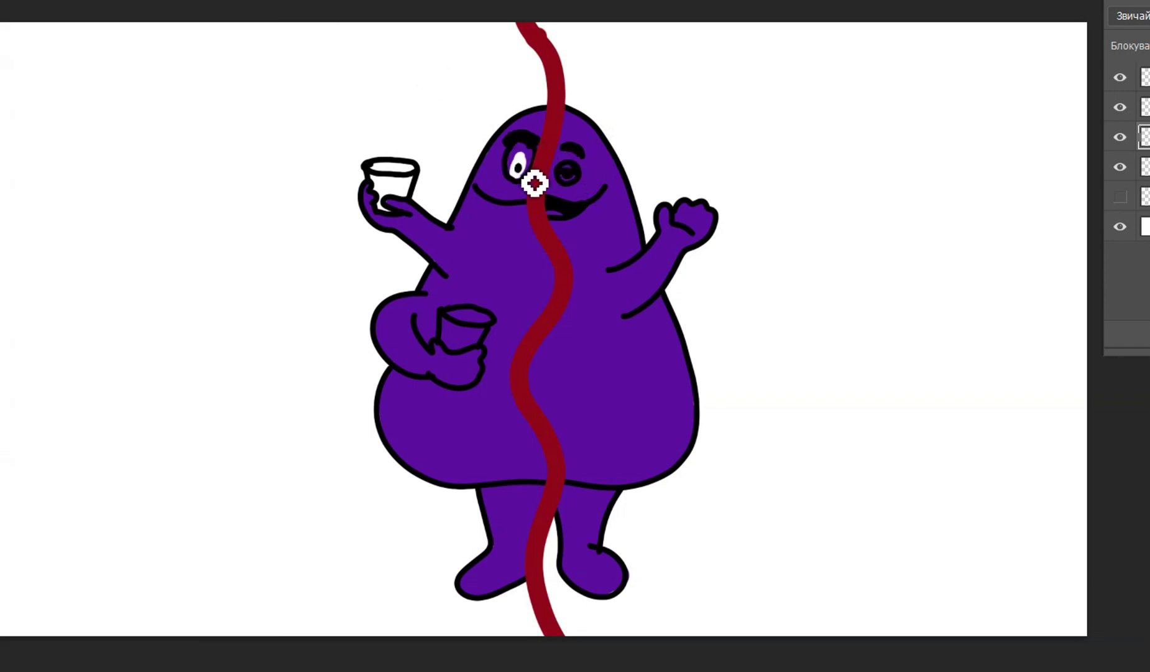
{"action": "left_click_drag", "start_coordinate": [541, 160], "coordinate": [587, 187]}
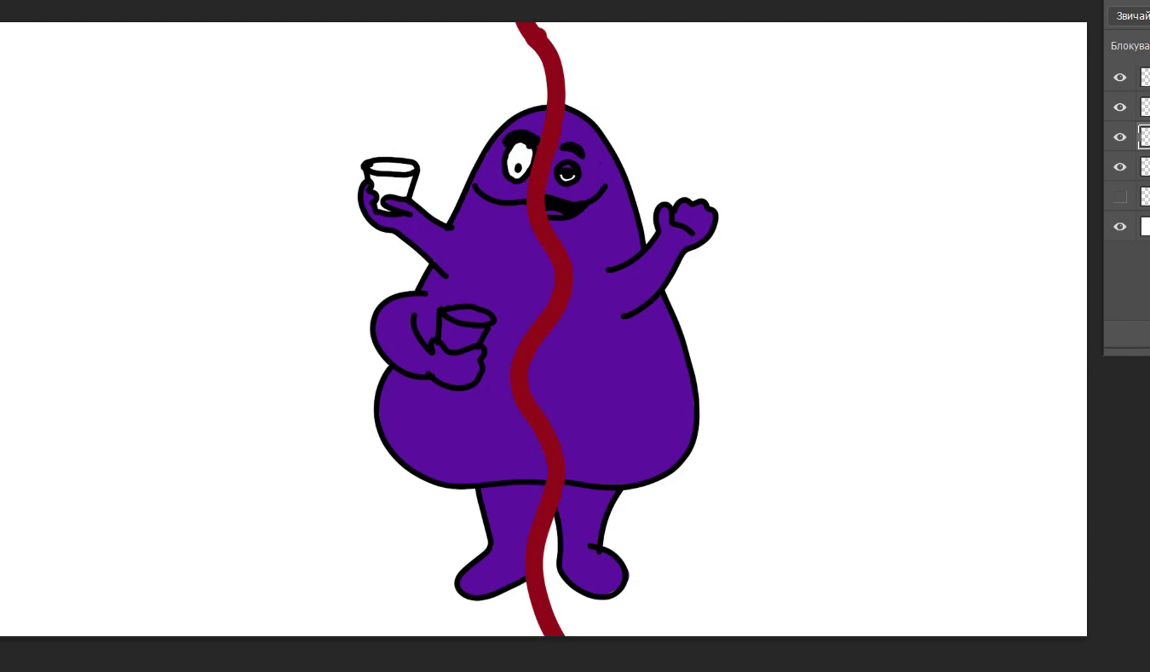
{"action": "mouse_move", "coordinate": [383, 198]}
{"action": "left_mouse_down"}
{"action": "mouse_move", "coordinate": [422, 180]}
{"action": "mouse_move", "coordinate": [415, 211]}
{"action": "mouse_move", "coordinate": [417, 182]}
{"action": "mouse_move", "coordinate": [391, 187]}
{"action": "left_mouse_up"}
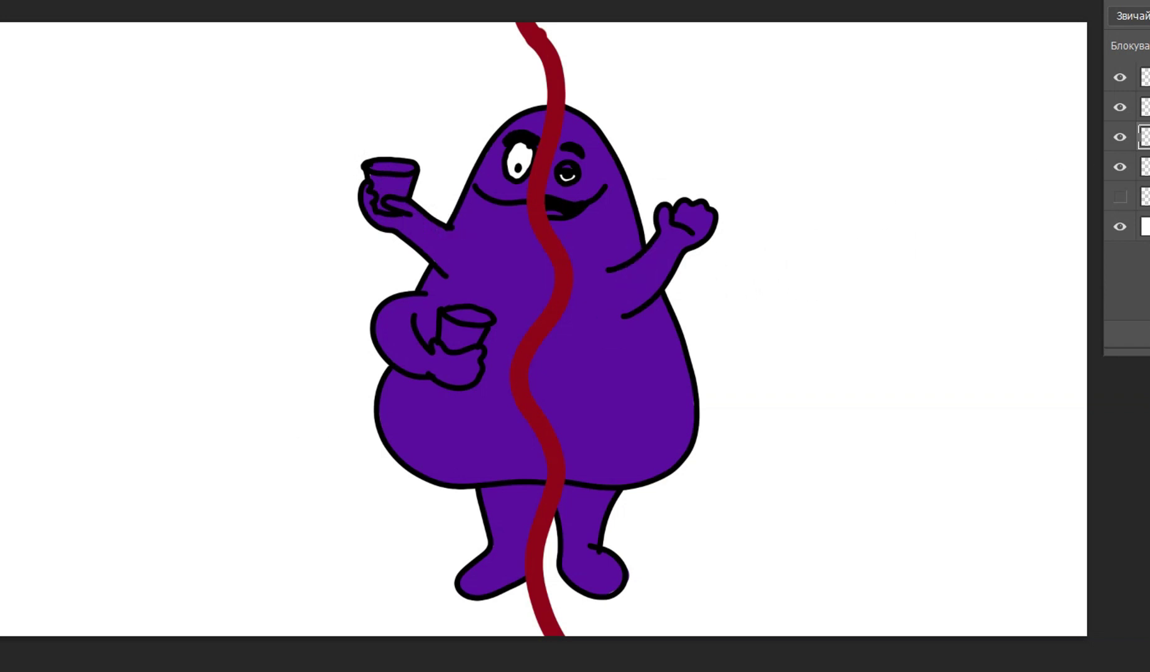
Shade the right half of the head, body, arm and leg with a brighter magenta-purple, using a speckled textured brush.
{"action": "left_click", "coordinate": [1, 367]}
{"action": "left_click", "coordinate": [1071, 229]}
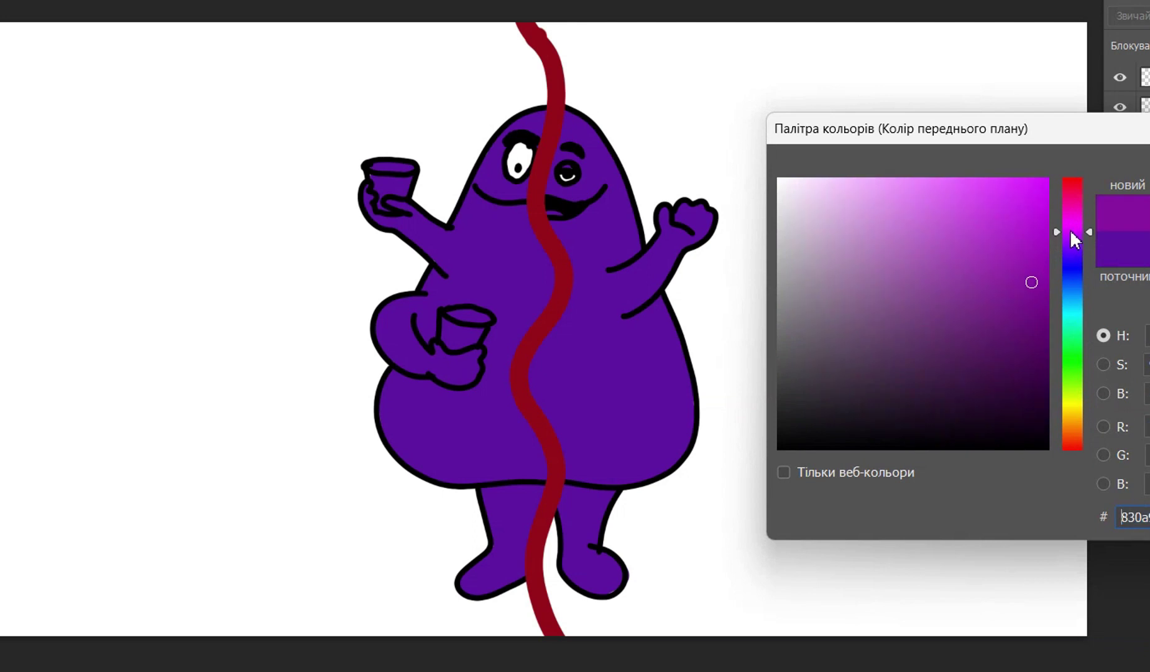
{"action": "left_click", "coordinate": [1009, 205]}
{"action": "key", "text": "Return"}
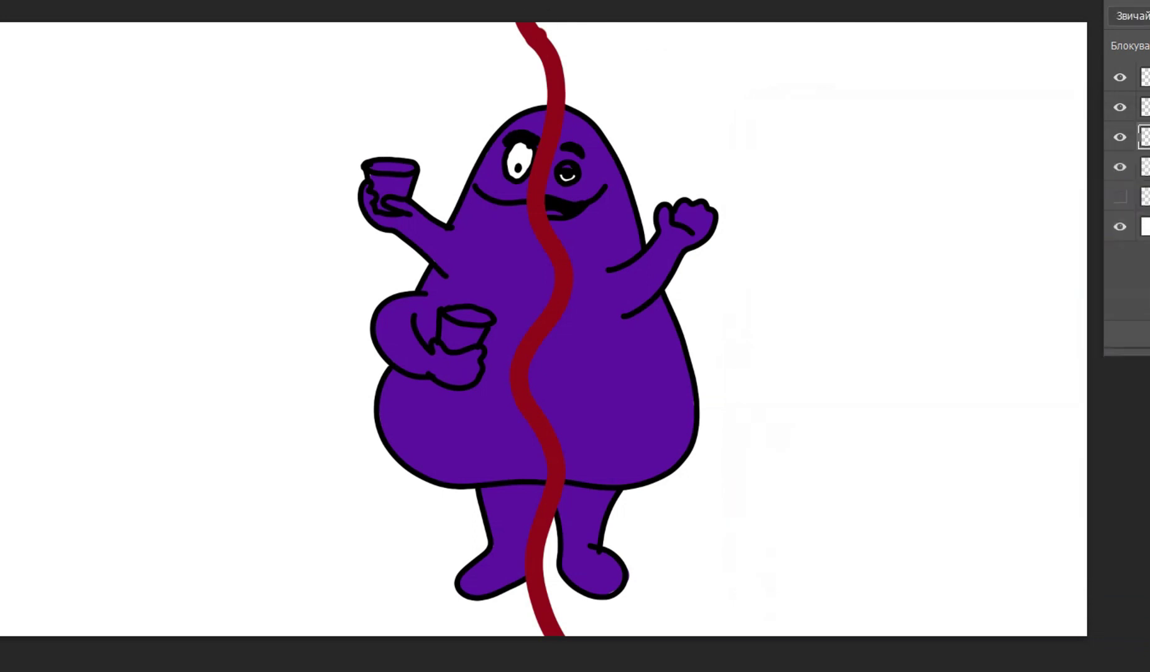
{"action": "left_click", "coordinate": [1, 1]}
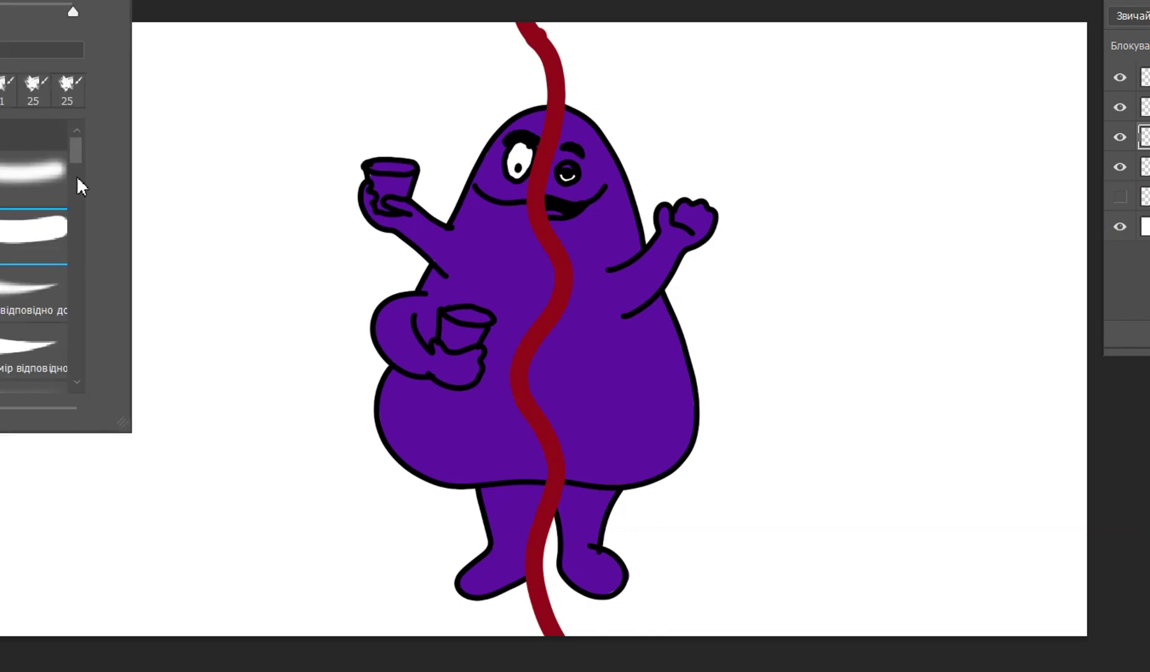
{"action": "scroll", "coordinate": [79, 183], "scroll_direction": "down", "scroll_amount": 6}
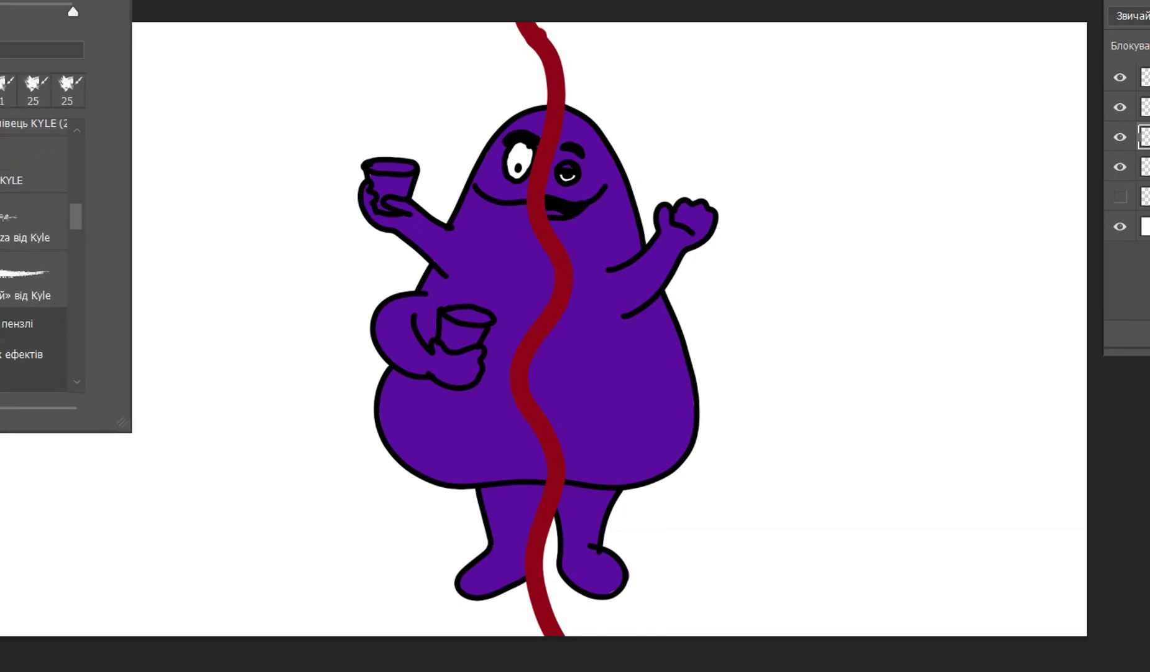
{"action": "left_click", "coordinate": [389, 31]}
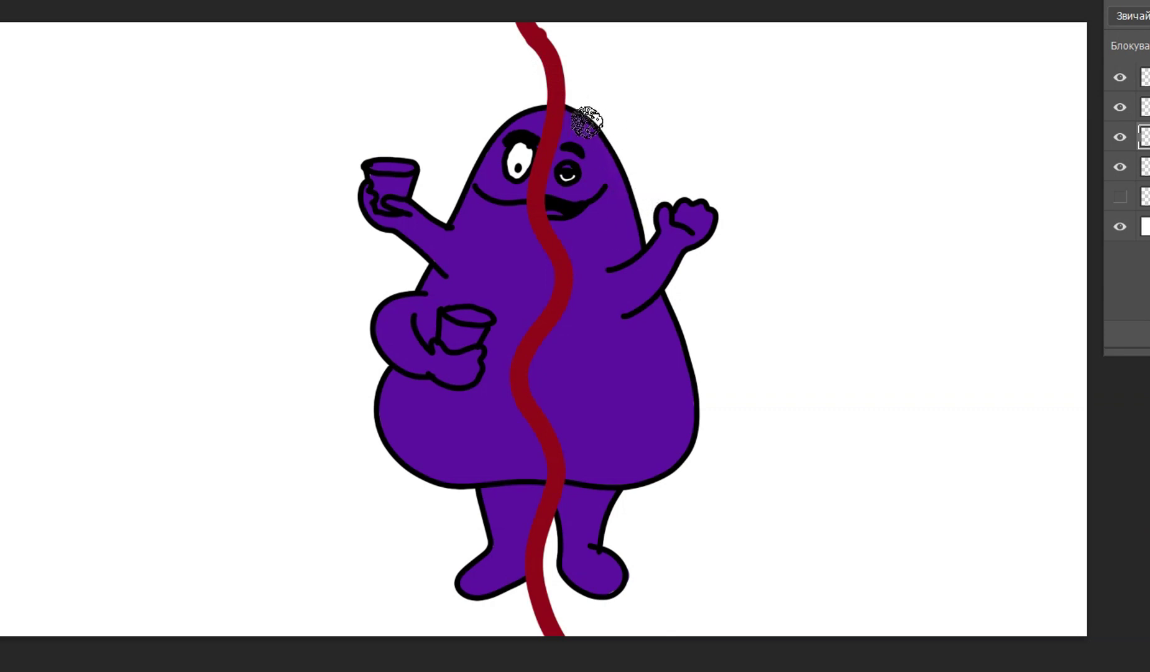
{"action": "left_click_drag", "start_coordinate": [607, 224], "coordinate": [587, 132]}
{"action": "mouse_move", "coordinate": [659, 314]}
{"action": "left_mouse_down"}
{"action": "mouse_move", "coordinate": [619, 331]}
{"action": "mouse_move", "coordinate": [671, 414]}
{"action": "left_mouse_up"}
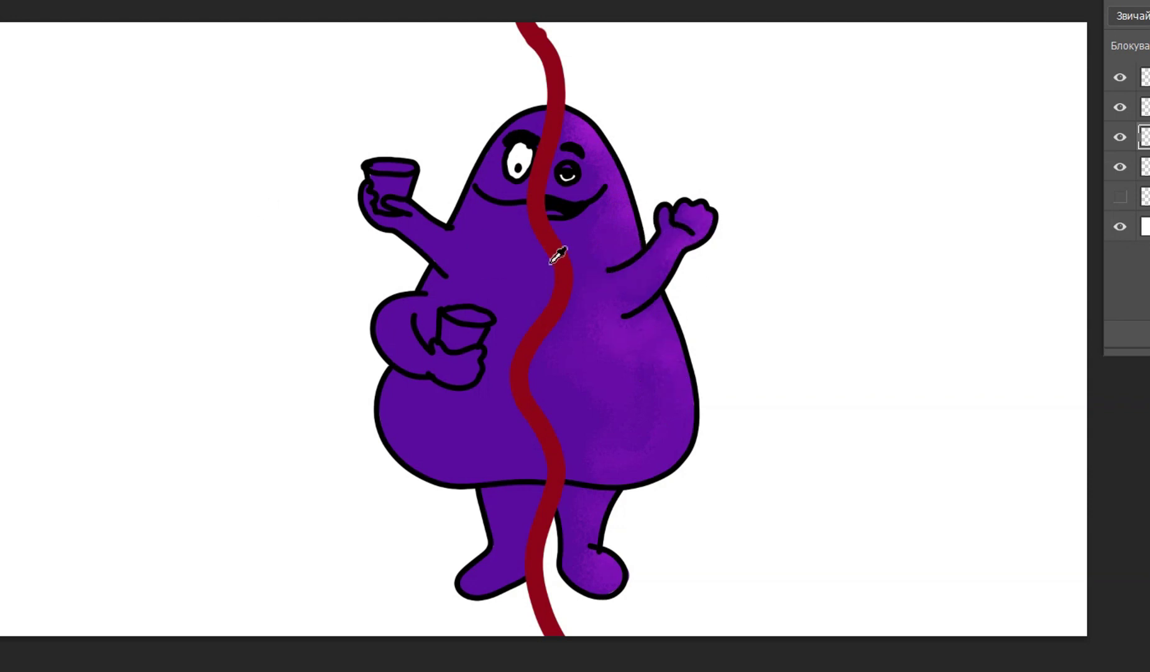
Shade the left side of the face and upper chest with a muted greyish purple.
{"action": "left_click", "coordinate": [1, 435]}
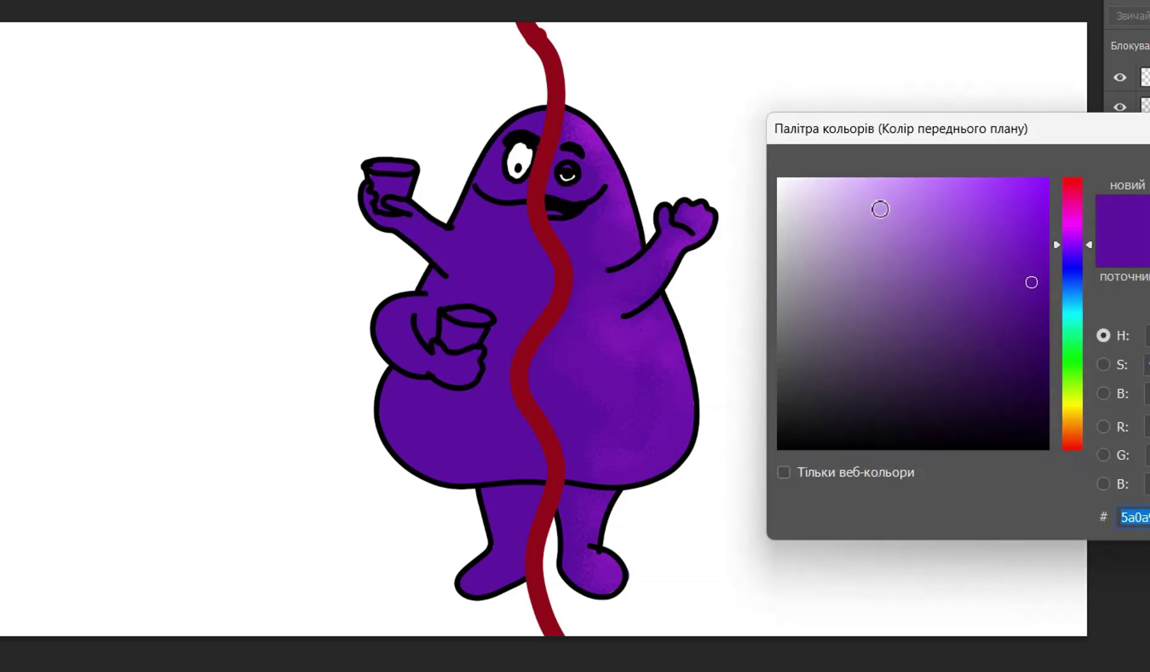
{"action": "left_click_drag", "start_coordinate": [881, 209], "coordinate": [852, 302]}
{"action": "key", "text": "Return"}
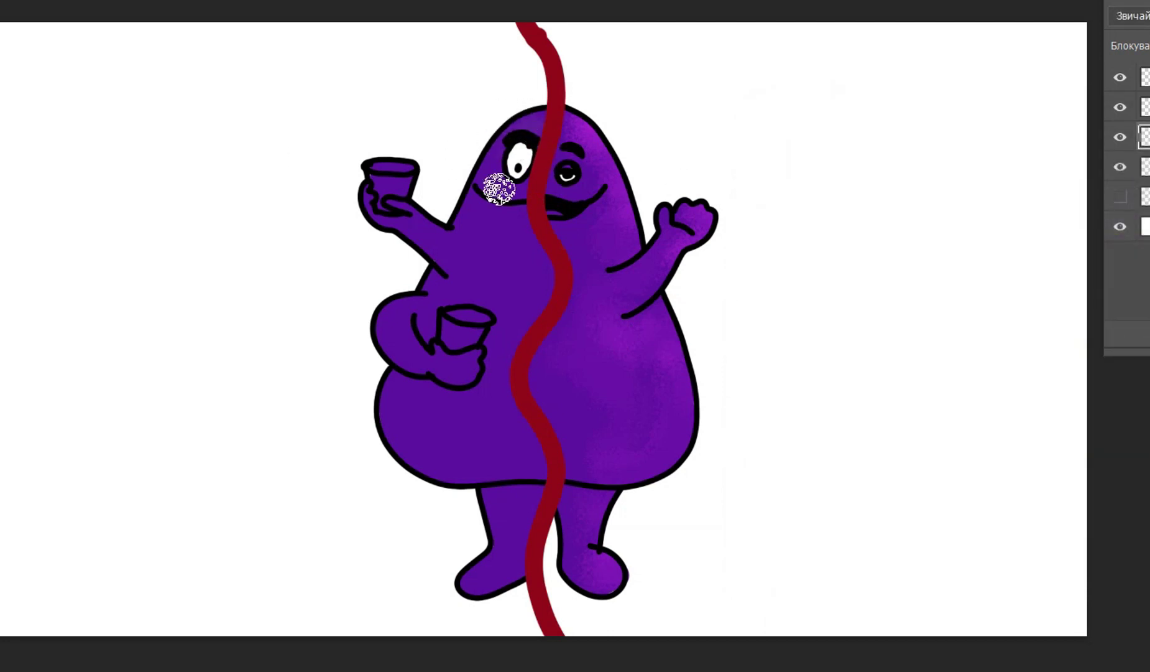
{"action": "mouse_move", "coordinate": [462, 164]}
{"action": "left_mouse_down"}
{"action": "mouse_move", "coordinate": [464, 198]}
{"action": "mouse_move", "coordinate": [493, 217]}
{"action": "mouse_move", "coordinate": [487, 184]}
{"action": "left_mouse_up"}
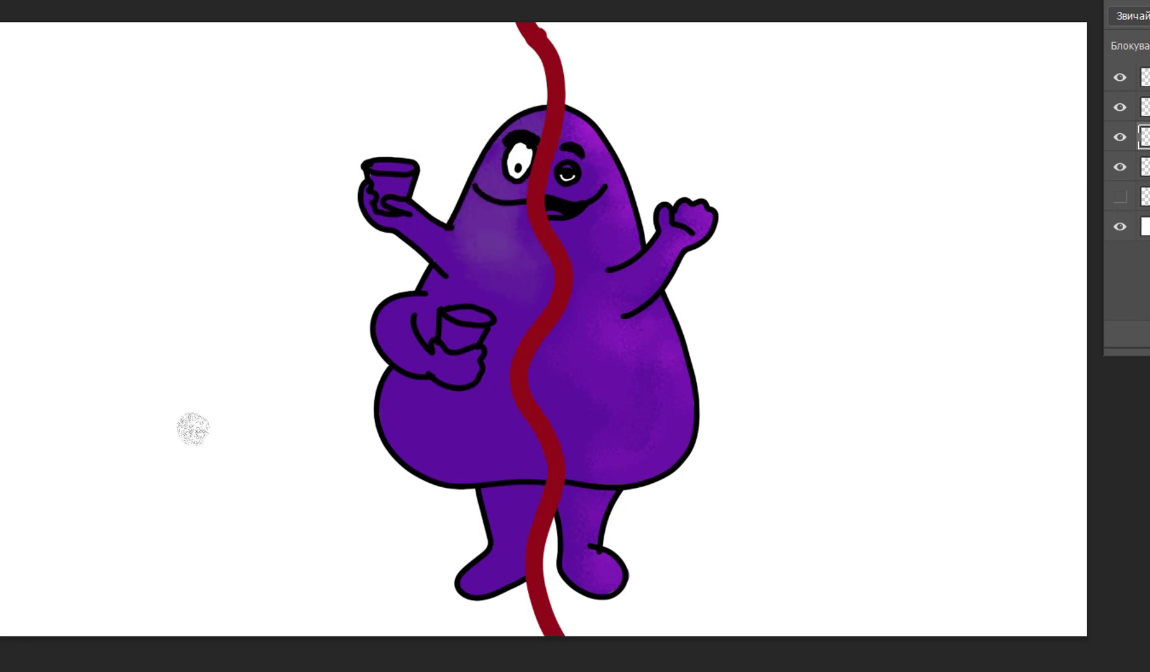
Shade the left half's arms, belly and leg with a lighter greyish purple.
{"action": "left_click", "coordinate": [1, 435]}
{"action": "mouse_move", "coordinate": [857, 297]}
{"action": "left_mouse_down"}
{"action": "mouse_move", "coordinate": [876, 341]}
{"action": "mouse_move", "coordinate": [850, 334]}
{"action": "mouse_move", "coordinate": [838, 283]}
{"action": "left_mouse_up"}
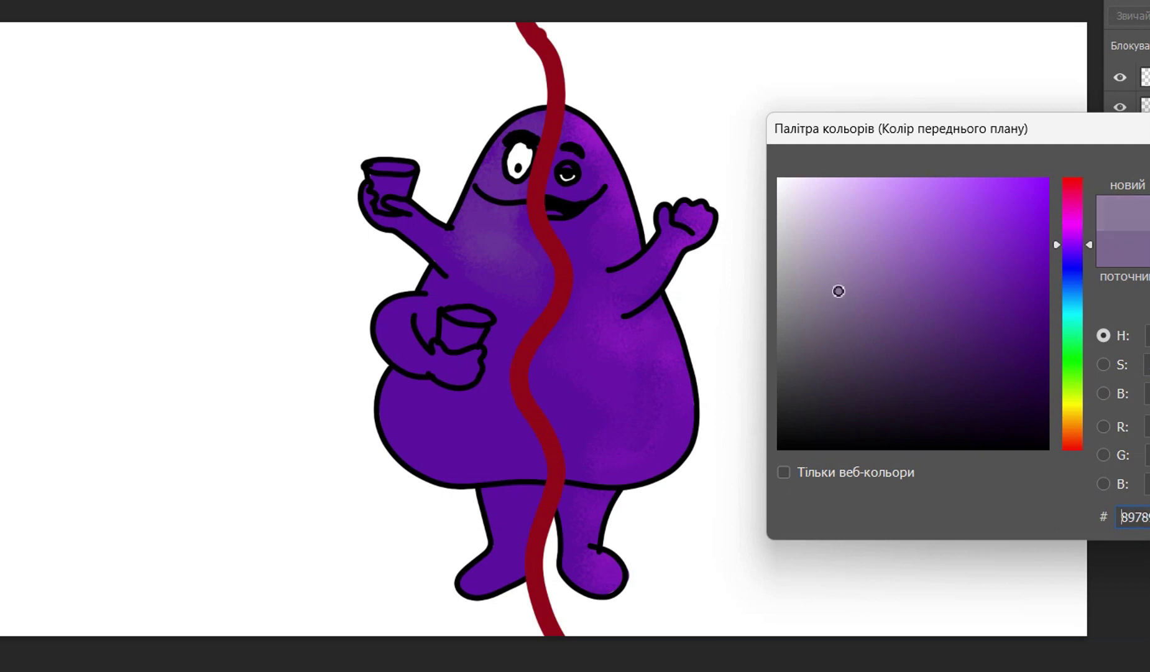
{"action": "key", "text": "Return"}
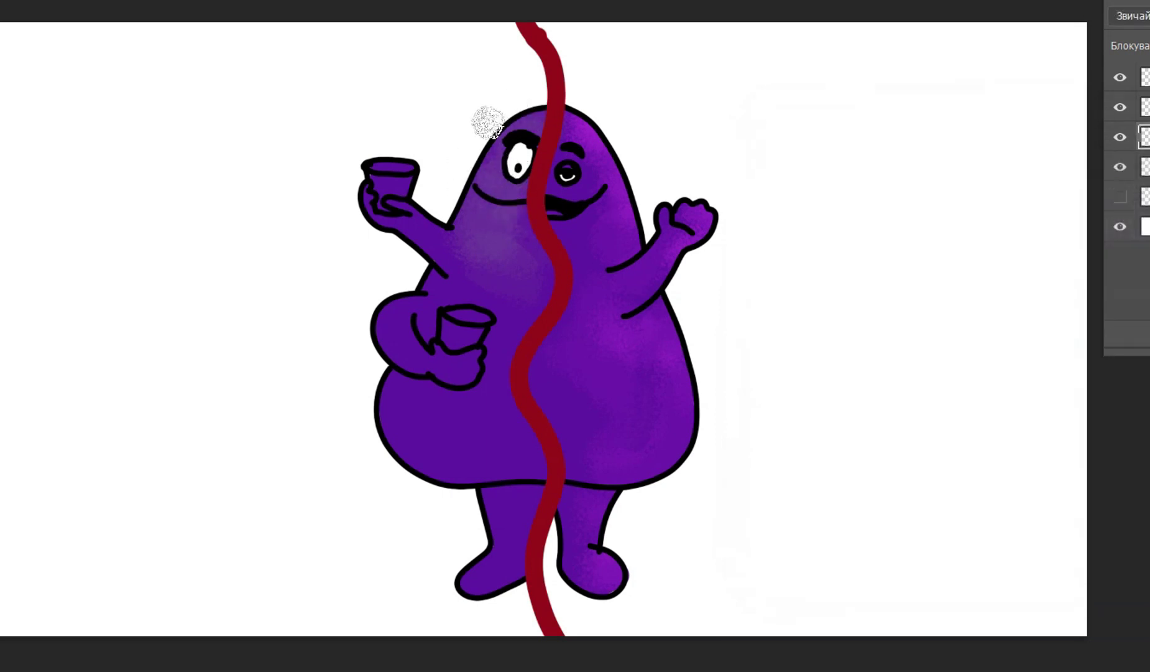
{"action": "mouse_move", "coordinate": [446, 214]}
{"action": "left_mouse_down"}
{"action": "mouse_move", "coordinate": [488, 233]}
{"action": "mouse_move", "coordinate": [395, 186]}
{"action": "left_mouse_up"}
{"action": "mouse_move", "coordinate": [392, 300]}
{"action": "left_mouse_down"}
{"action": "mouse_move", "coordinate": [420, 296]}
{"action": "mouse_move", "coordinate": [469, 315]}
{"action": "mouse_move", "coordinate": [395, 305]}
{"action": "mouse_move", "coordinate": [480, 328]}
{"action": "mouse_move", "coordinate": [423, 340]}
{"action": "mouse_move", "coordinate": [445, 331]}
{"action": "mouse_move", "coordinate": [421, 388]}
{"action": "mouse_move", "coordinate": [383, 374]}
{"action": "mouse_move", "coordinate": [420, 409]}
{"action": "mouse_move", "coordinate": [372, 404]}
{"action": "mouse_move", "coordinate": [503, 267]}
{"action": "left_mouse_up"}
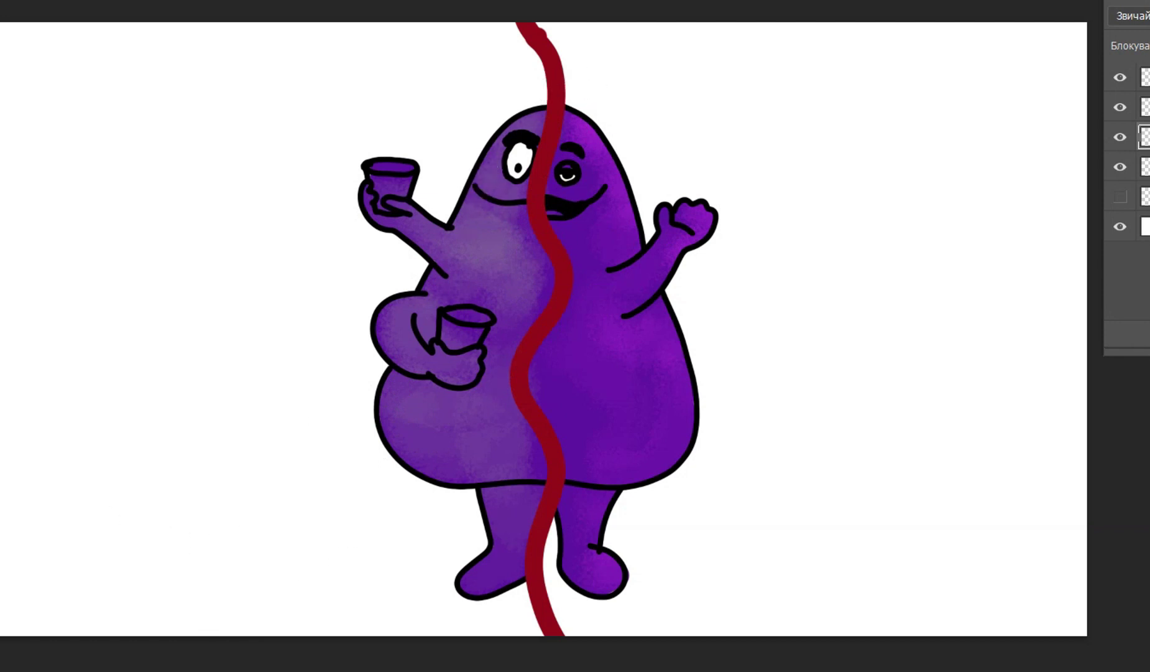
Paint darker shadows under the left half's arms and held cup, around its wide eye and on both legs with a textured brush.
{"action": "key", "text": "n"}
{"action": "left_click_drag", "start_coordinate": [993, 407], "coordinate": [956, 432]}
{"action": "key", "text": "Return"}
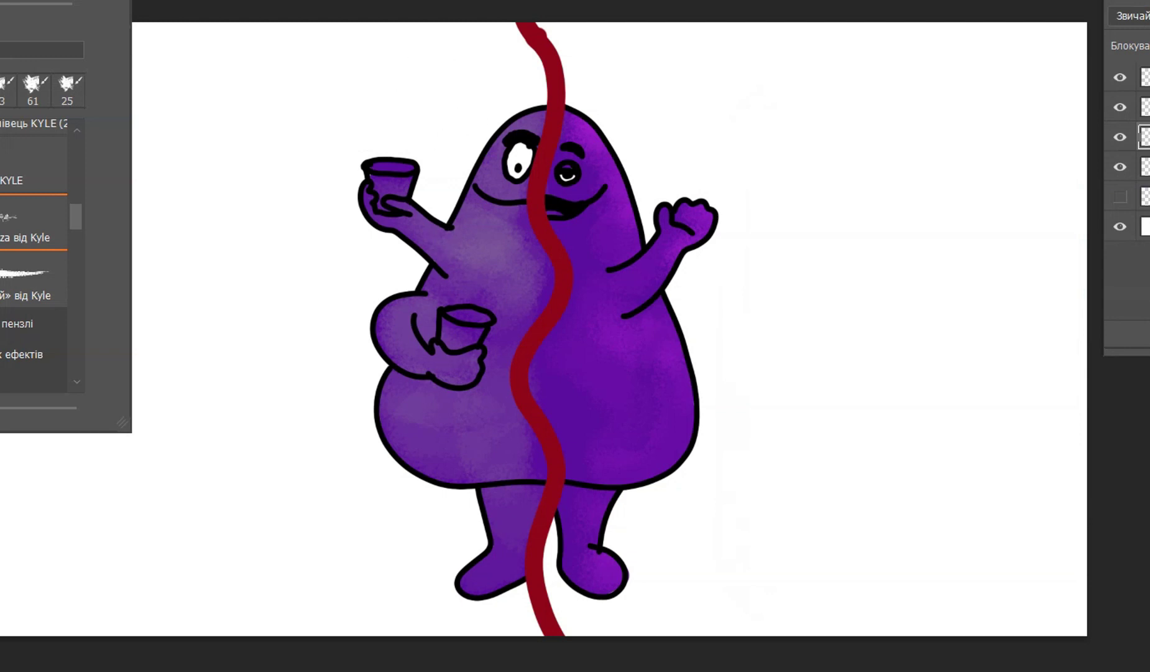
{"action": "key", "text": "Return"}
{"action": "left_click_drag", "start_coordinate": [444, 278], "coordinate": [457, 292]}
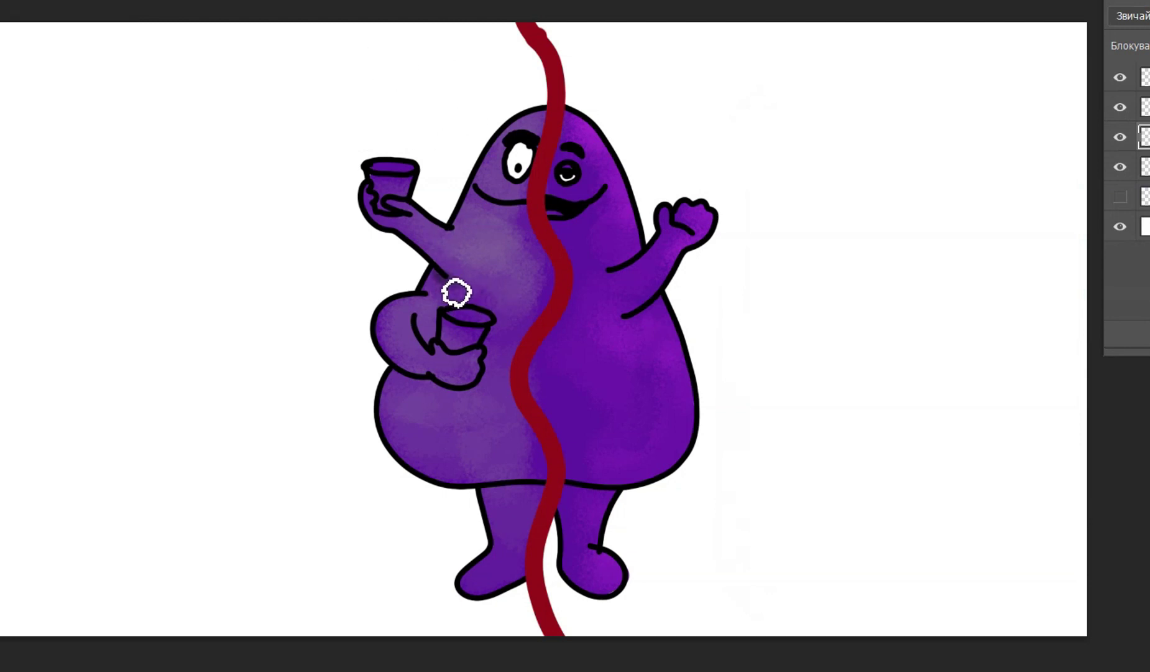
{"action": "left_click", "coordinate": [37, 1]}
{"action": "left_click", "coordinate": [478, 189]}
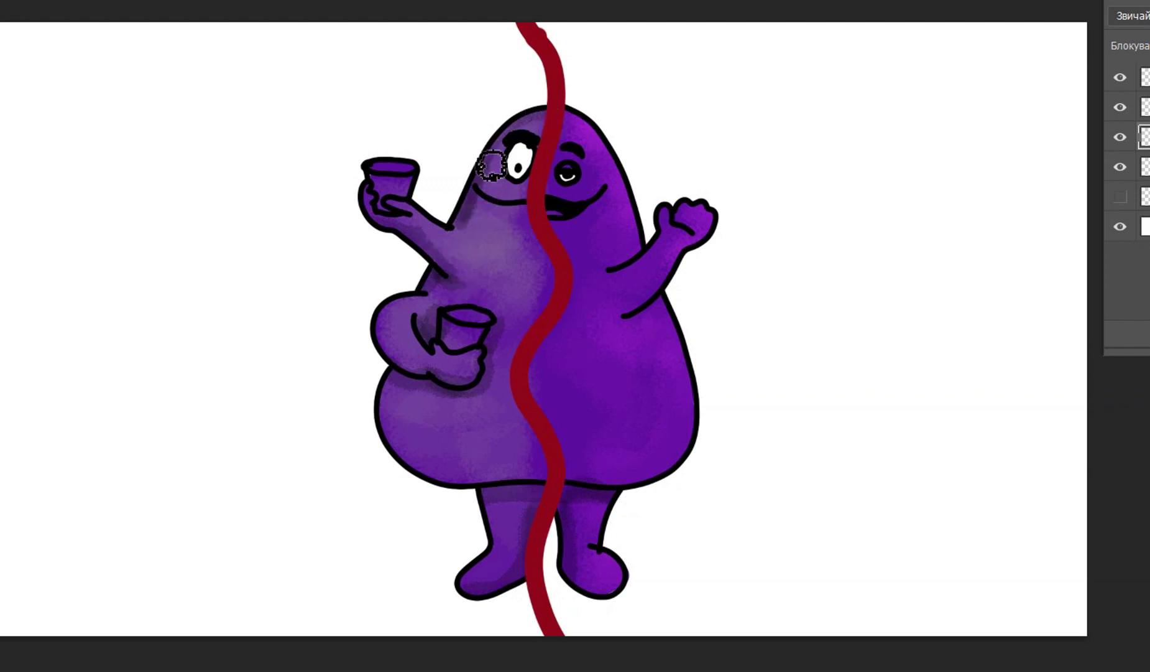
{"action": "left_click", "coordinate": [521, 149]}
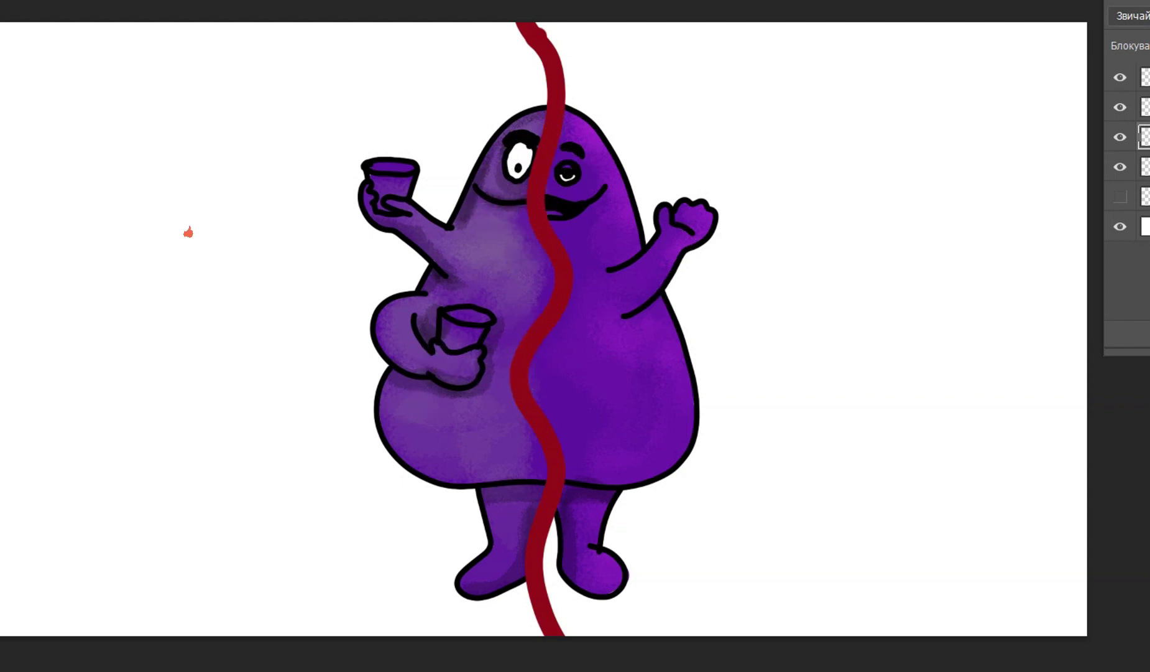
Add dark bluish shading along the lower belly edge and arm of the character's vivid half.
{"action": "left_click", "coordinate": [2, 473]}
{"action": "left_click", "coordinate": [1075, 272]}
{"action": "mouse_move", "coordinate": [1015, 333]}
{"action": "left_mouse_down"}
{"action": "mouse_move", "coordinate": [996, 375]}
{"action": "mouse_move", "coordinate": [924, 349]}
{"action": "left_mouse_up"}
{"action": "key", "text": "Return"}
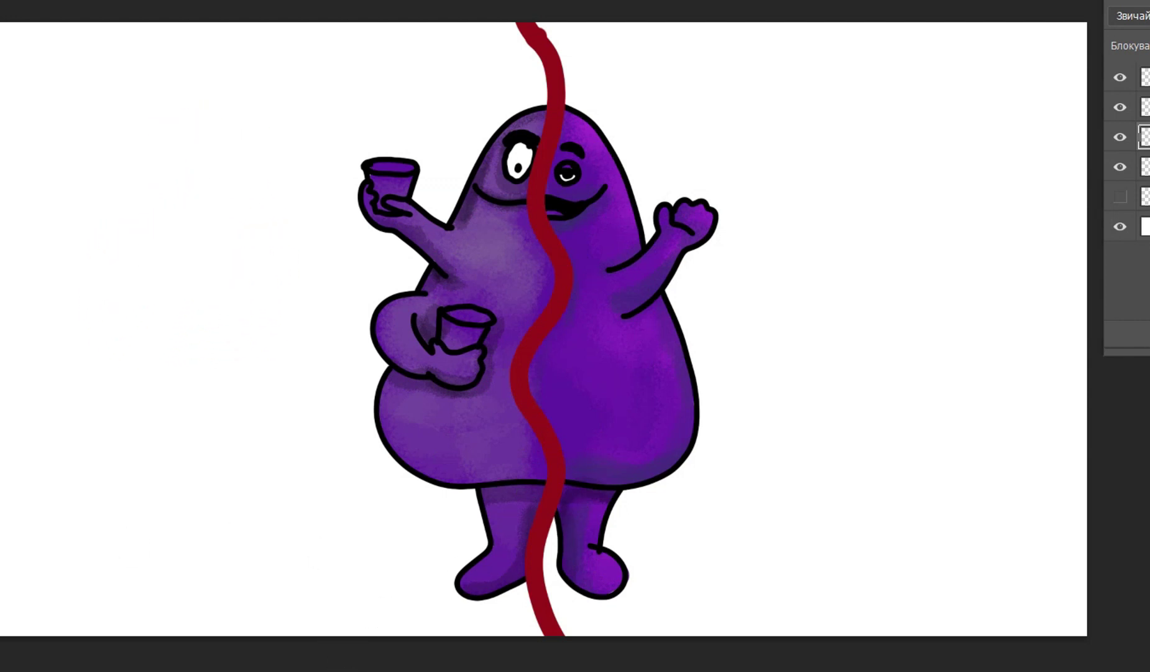
Colour both cups light pink with a hard round brush.
{"action": "mouse_move", "coordinate": [1001, 337]}
{"action": "left_mouse_down"}
{"action": "mouse_move", "coordinate": [835, 272]}
{"action": "mouse_move", "coordinate": [850, 244]}
{"action": "mouse_move", "coordinate": [935, 349]}
{"action": "mouse_move", "coordinate": [847, 351]}
{"action": "left_mouse_up"}
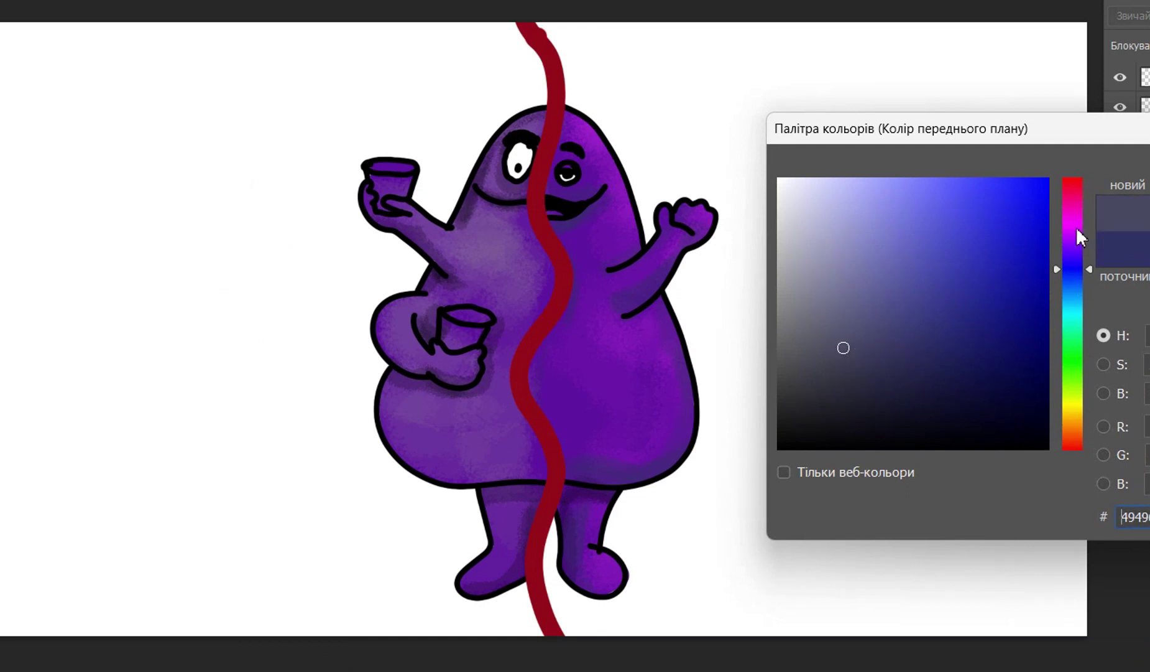
{"action": "left_click", "coordinate": [1077, 225]}
{"action": "left_click_drag", "start_coordinate": [873, 244], "coordinate": [866, 198]}
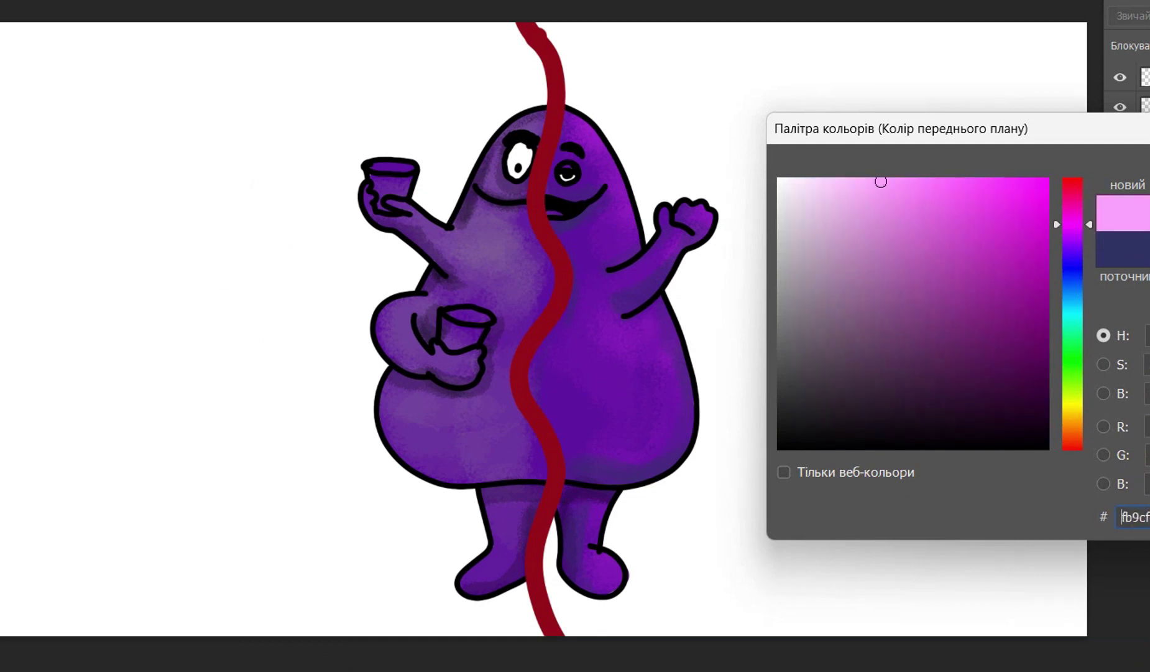
{"action": "key", "text": "Return"}
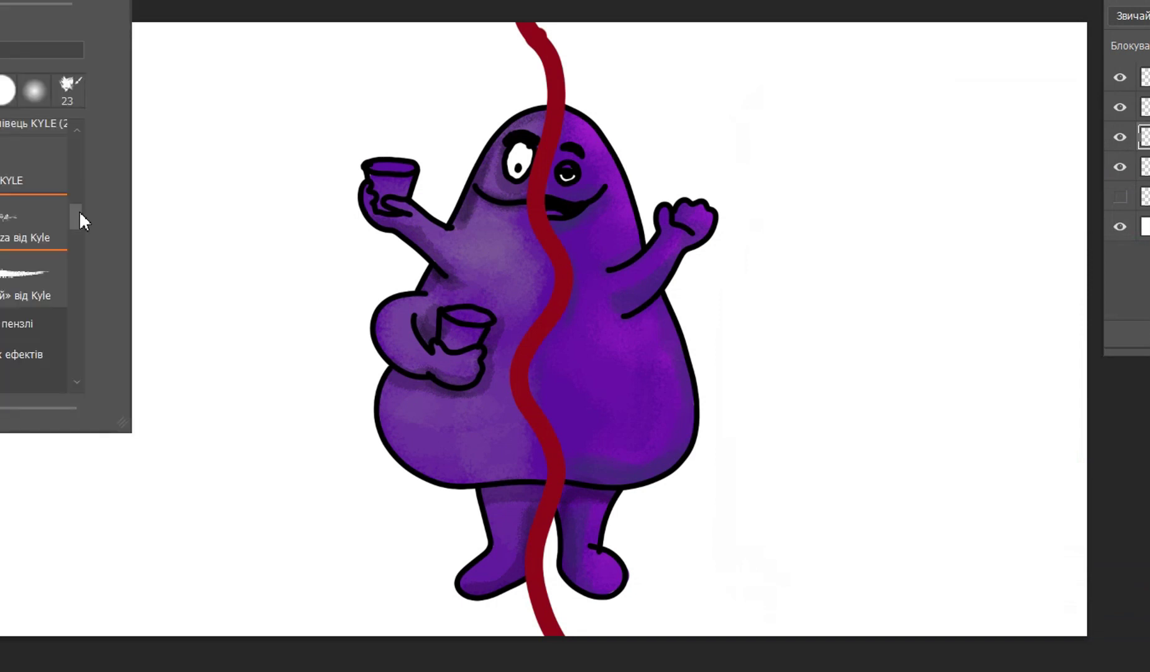
{"action": "left_click_drag", "start_coordinate": [79, 212], "coordinate": [77, 144]}
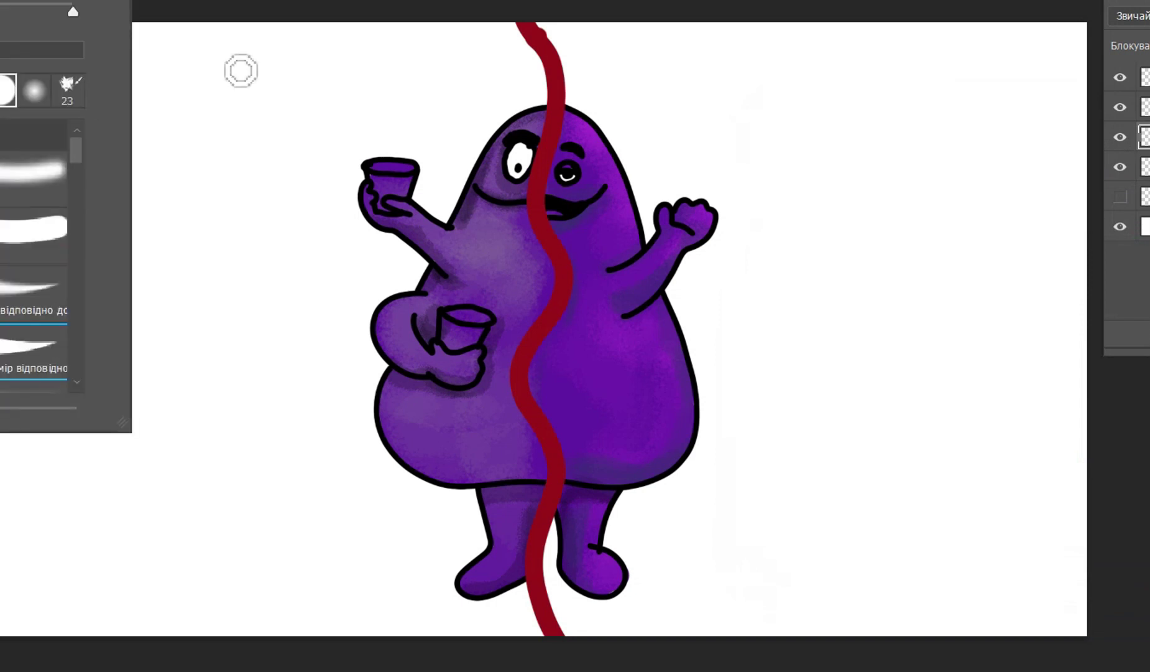
{"action": "left_click", "coordinate": [377, 4]}
{"action": "mouse_move", "coordinate": [391, 193]}
{"action": "left_mouse_down"}
{"action": "mouse_move", "coordinate": [411, 218]}
{"action": "mouse_move", "coordinate": [398, 193]}
{"action": "mouse_move", "coordinate": [409, 185]}
{"action": "mouse_move", "coordinate": [390, 180]}
{"action": "left_mouse_up"}
{"action": "mouse_move", "coordinate": [457, 332]}
{"action": "left_mouse_down"}
{"action": "mouse_move", "coordinate": [485, 344]}
{"action": "mouse_move", "coordinate": [473, 346]}
{"action": "mouse_move", "coordinate": [458, 325]}
{"action": "mouse_move", "coordinate": [492, 328]}
{"action": "mouse_move", "coordinate": [465, 325]}
{"action": "mouse_move", "coordinate": [491, 329]}
{"action": "mouse_move", "coordinate": [485, 338]}
{"action": "mouse_move", "coordinate": [458, 325]}
{"action": "left_mouse_up"}
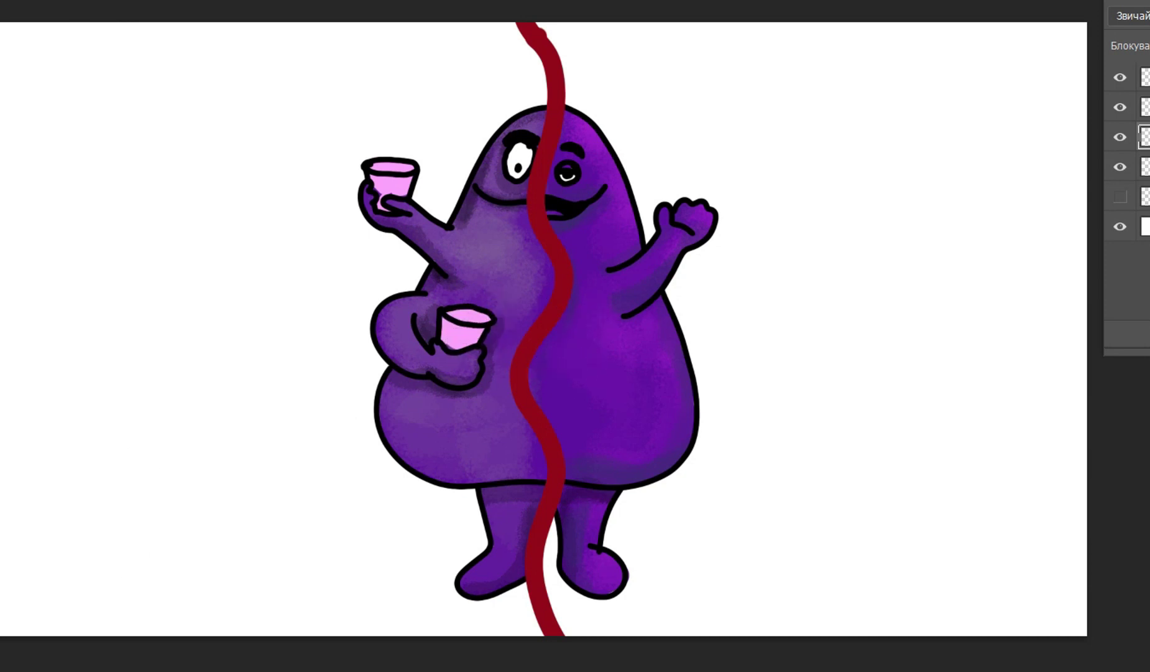
Repaint the cup held in front of the belly in light beige.
{"action": "mouse_move", "coordinate": [465, 347]}
{"action": "left_mouse_down"}
{"action": "mouse_move", "coordinate": [487, 326]}
{"action": "mouse_move", "coordinate": [470, 326]}
{"action": "mouse_move", "coordinate": [491, 334]}
{"action": "mouse_move", "coordinate": [455, 354]}
{"action": "left_mouse_up"}
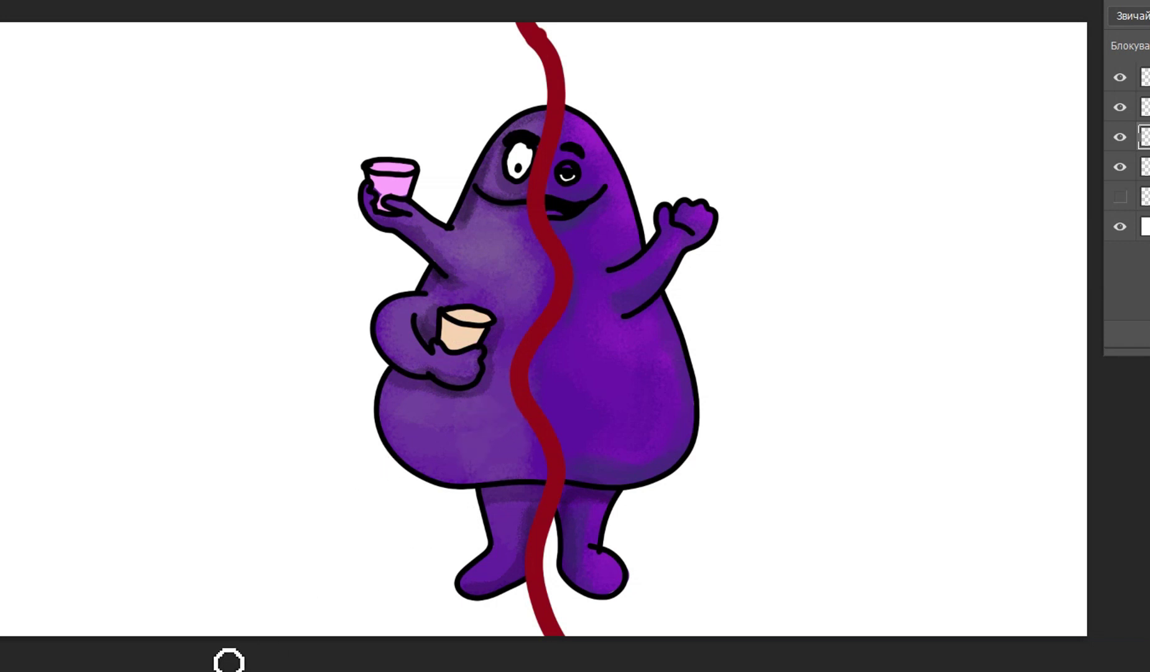
{"action": "key", "text": "alt+f"}
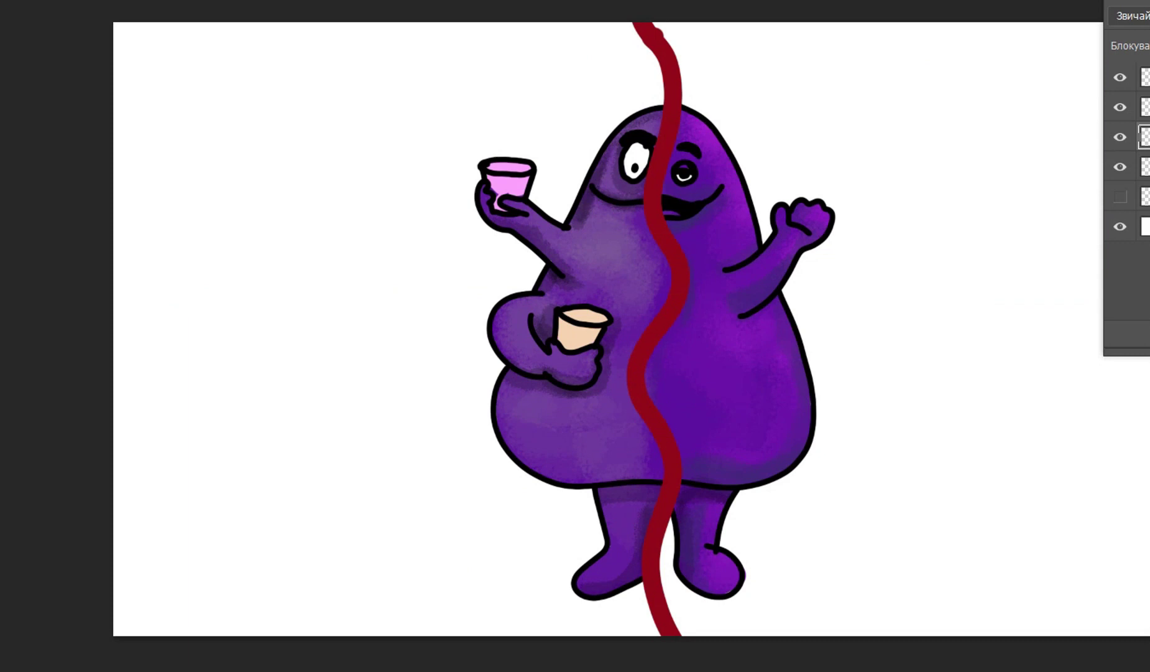
{"action": "key", "text": "alt+Tab"}
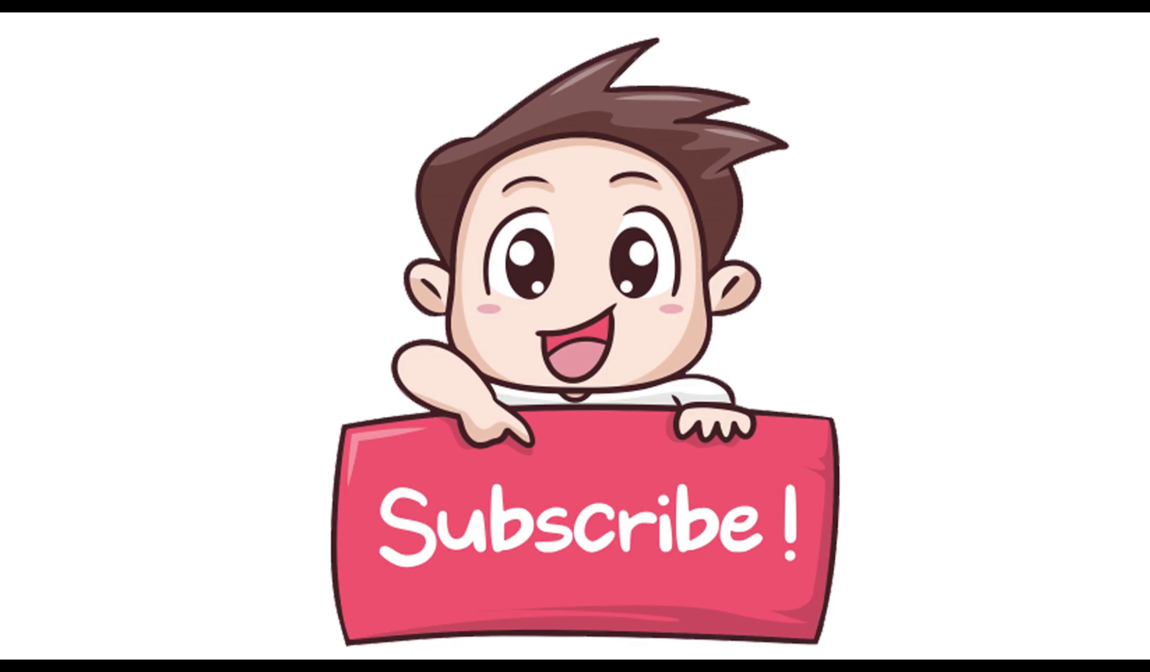